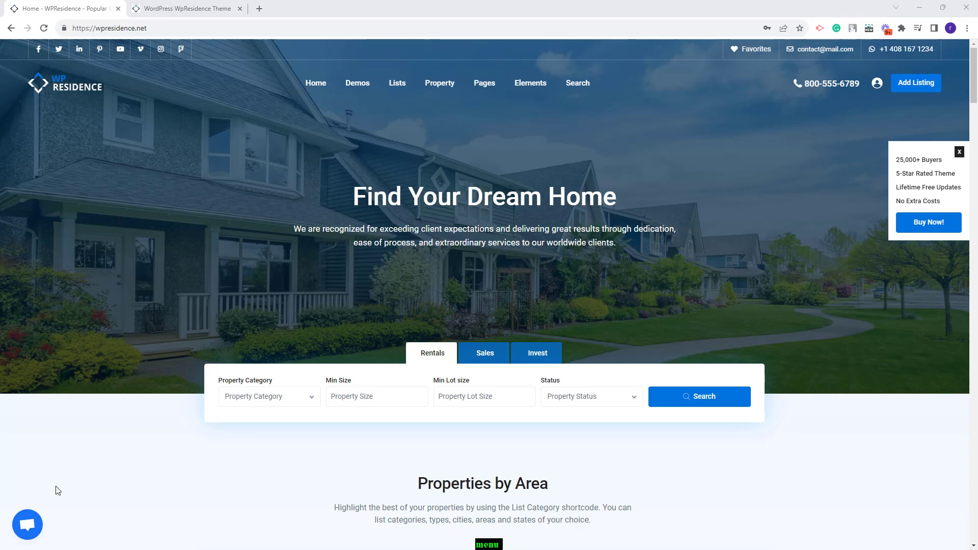
Browse the demo's Latest Properties cards, then switch to the WordPress WpResidence Theme tab
{"action": "scroll", "coordinate": [731, 334], "scroll_direction": "down", "scroll_amount": 8}
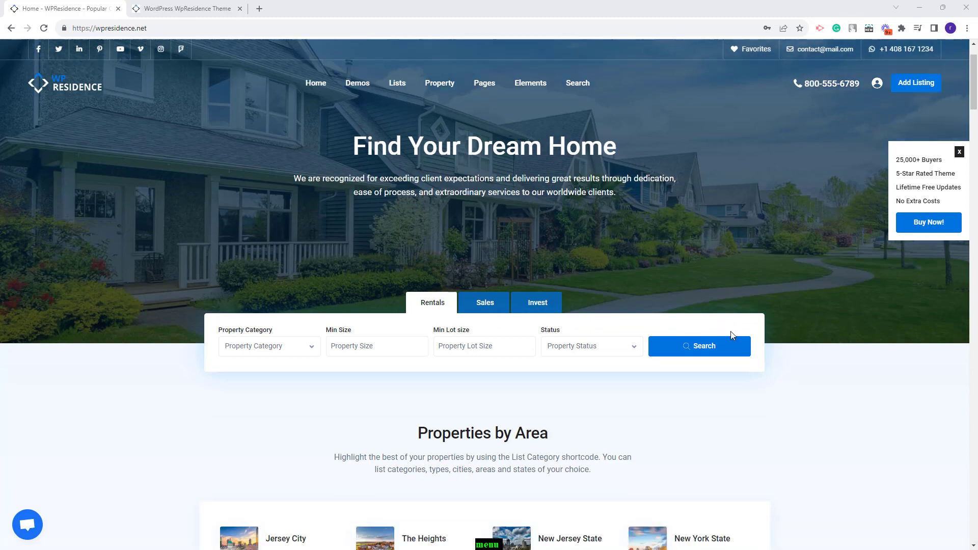
{"action": "scroll", "coordinate": [731, 335], "scroll_direction": "down", "scroll_amount": 4}
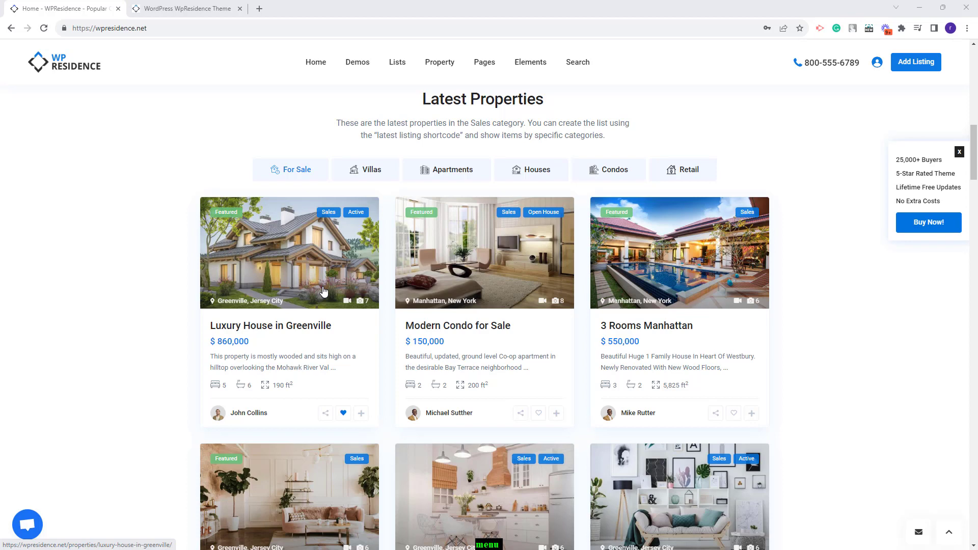
{"action": "key", "text": "ctrl+Tab"}
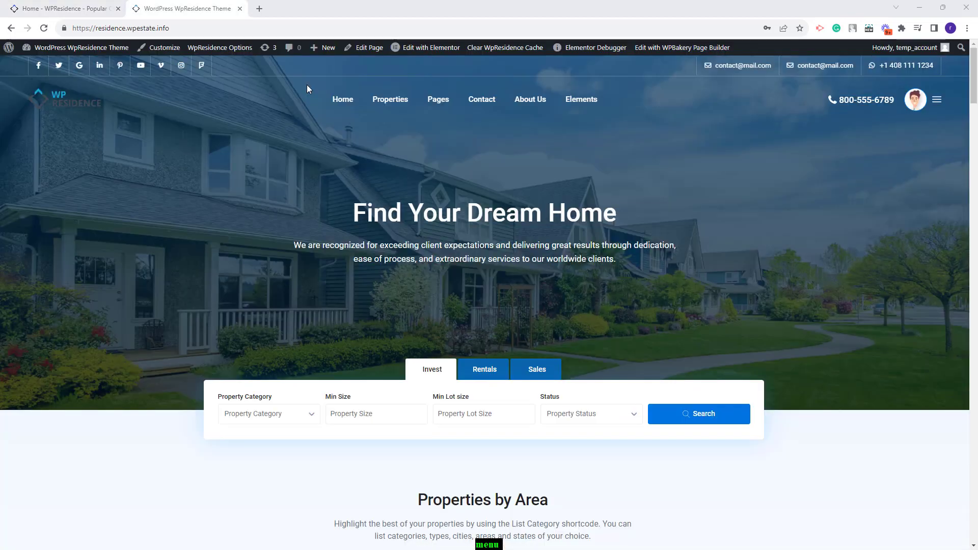
Go to WpResidence Options > Property Card Design (used in lists) to see the eight unit card types
{"action": "left_click", "coordinate": [225, 54]}
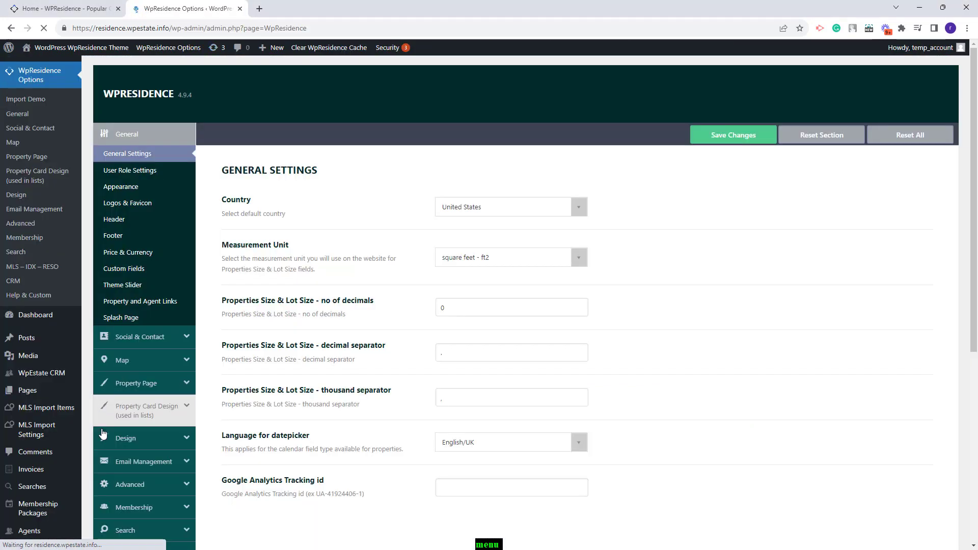
{"action": "left_click", "coordinate": [112, 420]}
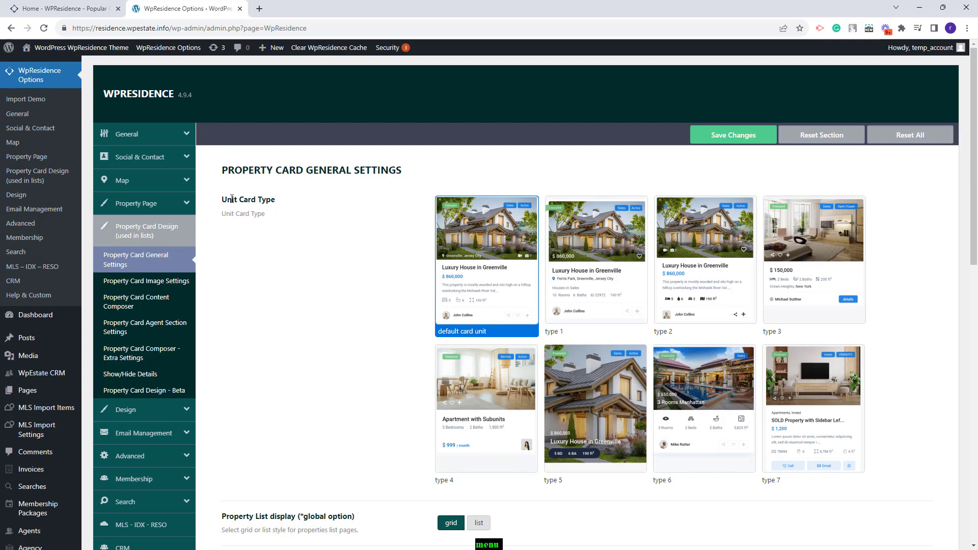
{"action": "scroll", "coordinate": [518, 224], "scroll_direction": "down", "scroll_amount": 1}
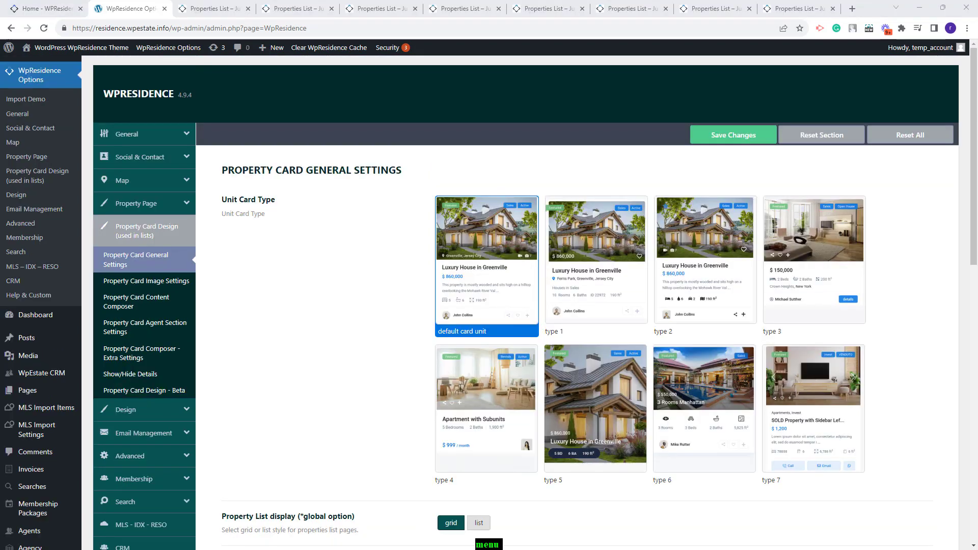
{"action": "key", "text": "ctrl+4"}
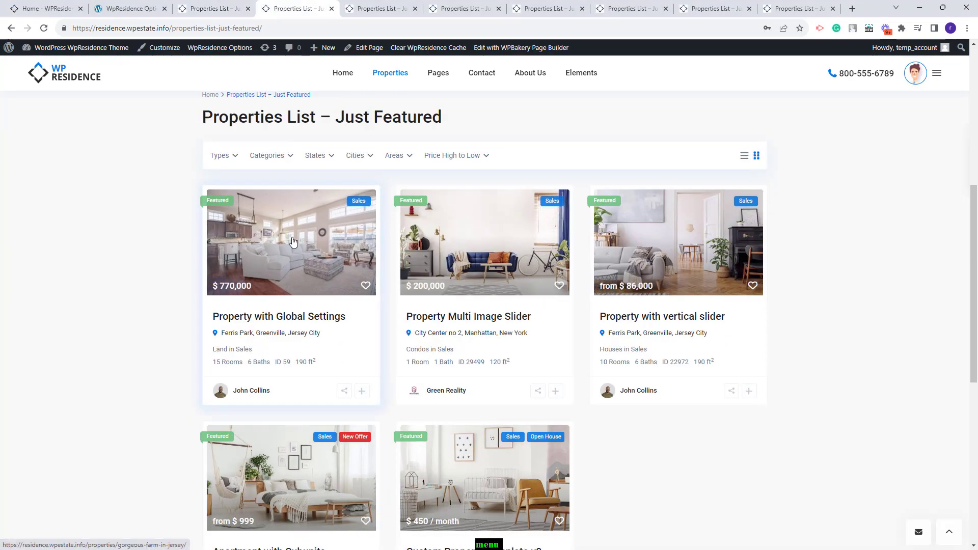
{"action": "key", "text": "ctrl+Tab"}
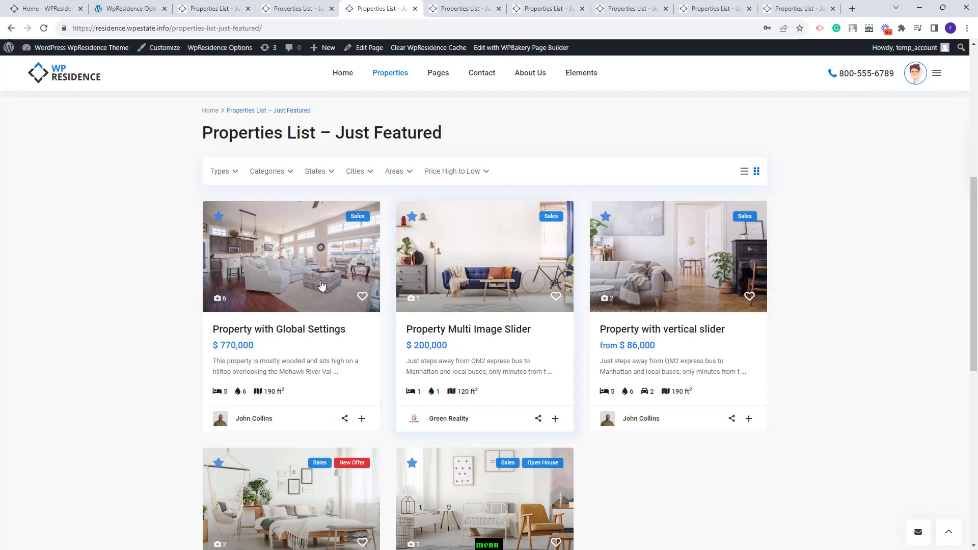
{"action": "key", "text": "ctrl+Tab"}
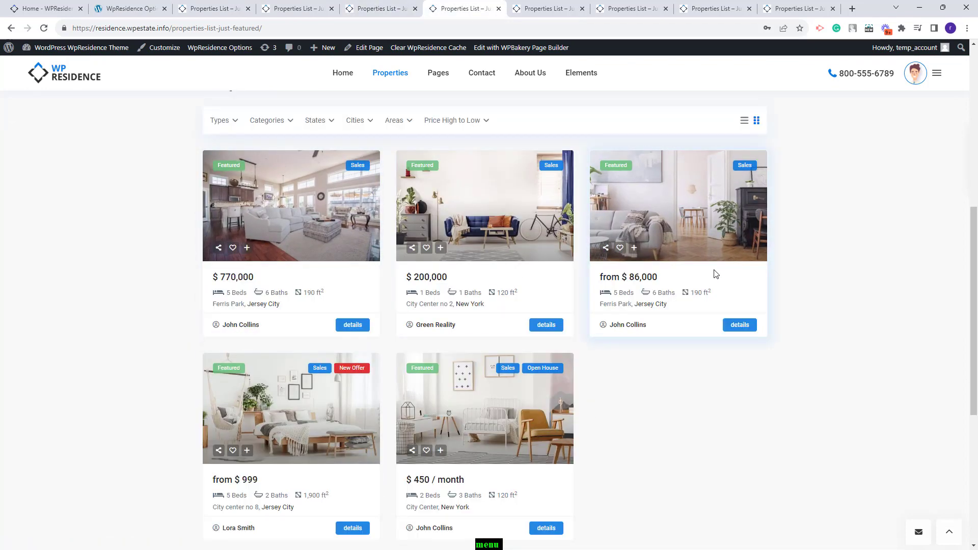
{"action": "key", "text": "ctrl+Tab"}
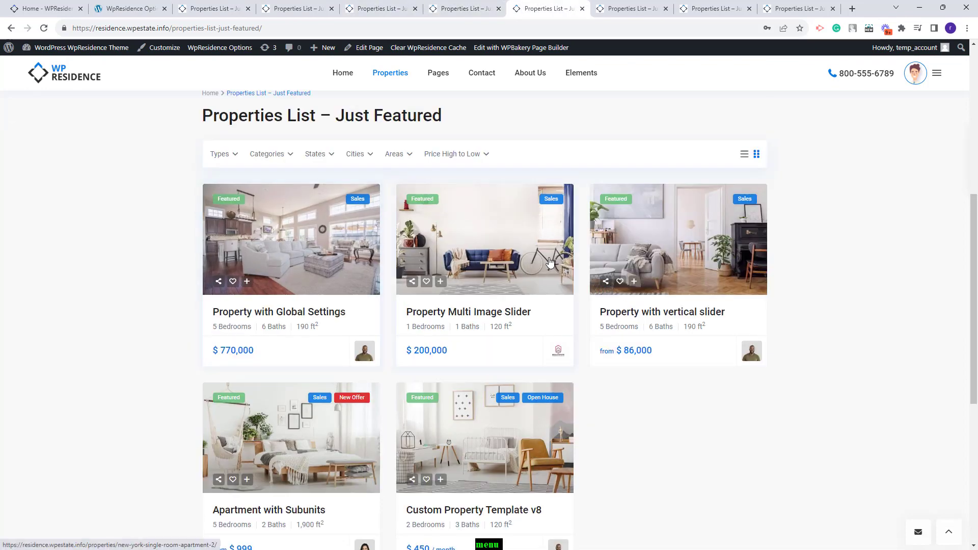
{"action": "left_click", "coordinate": [643, 4]}
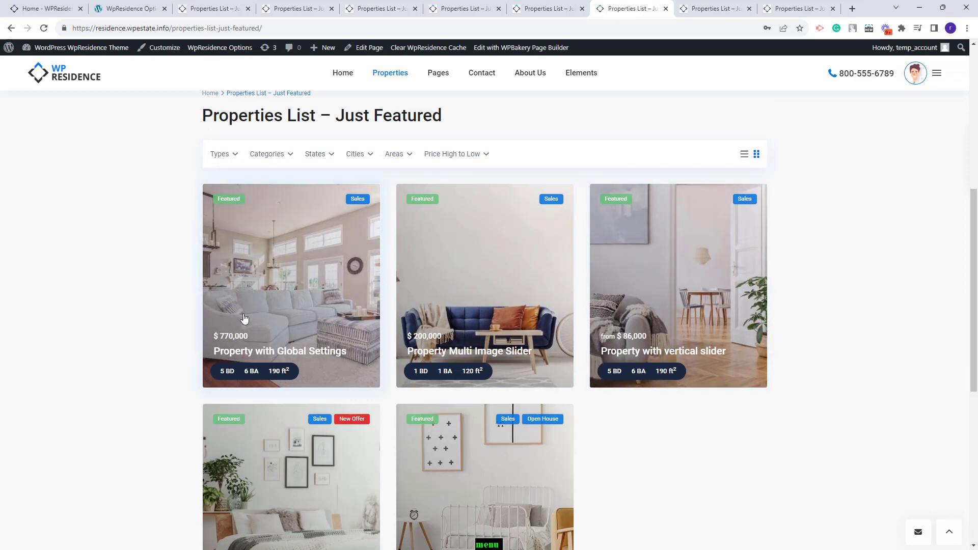
{"action": "key", "text": "ctrl+Tab"}
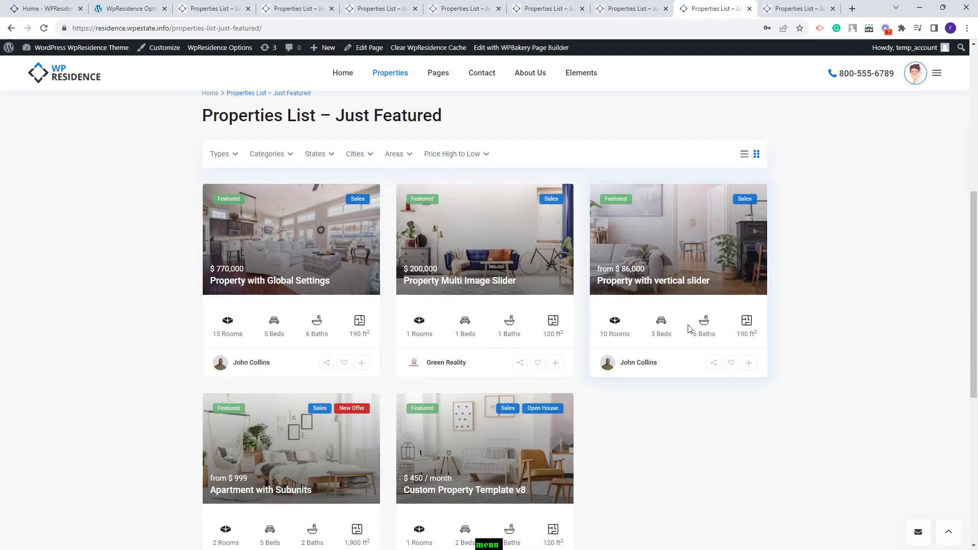
{"action": "left_click", "coordinate": [787, 9]}
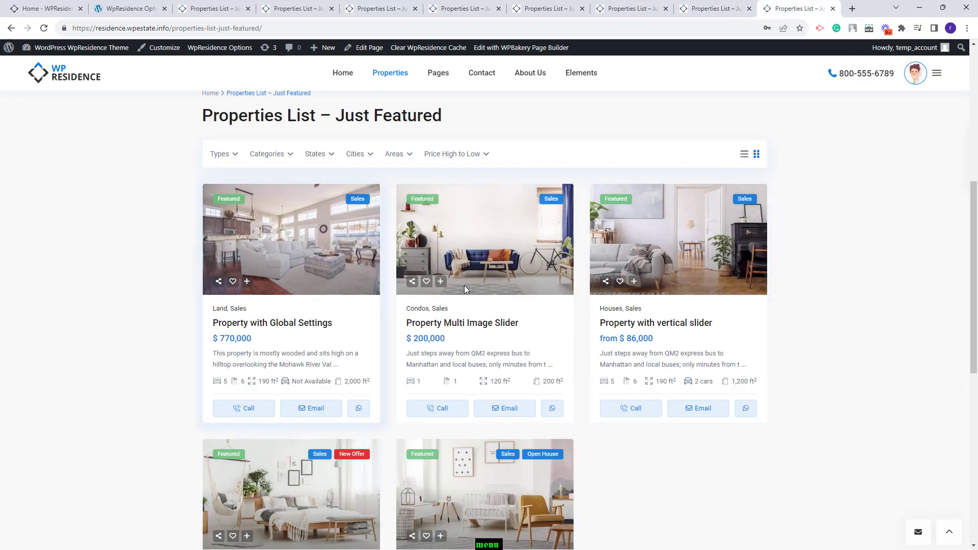
Compare the property card settings with how the listings page currently looks
{"action": "key", "text": "ctrl+2"}
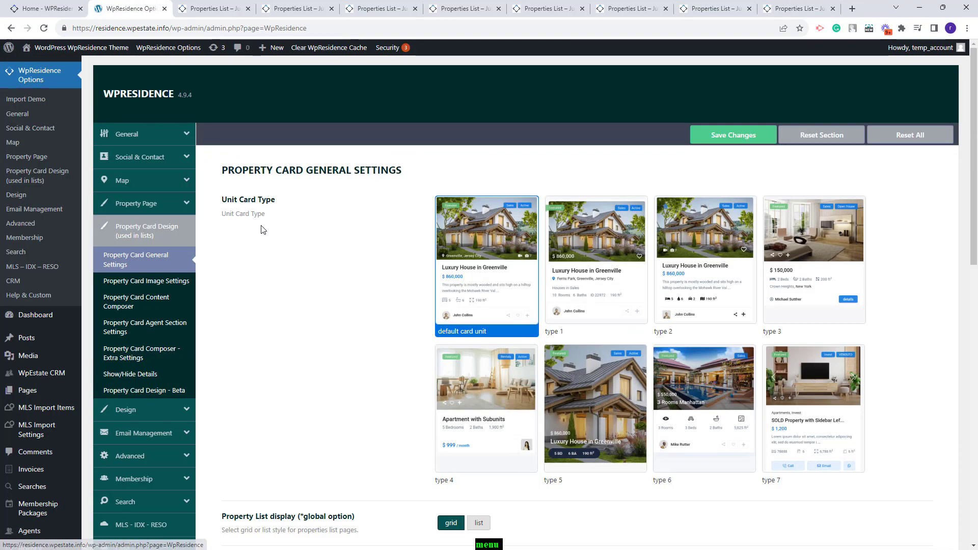
{"action": "scroll", "coordinate": [262, 229], "scroll_direction": "down", "scroll_amount": 6}
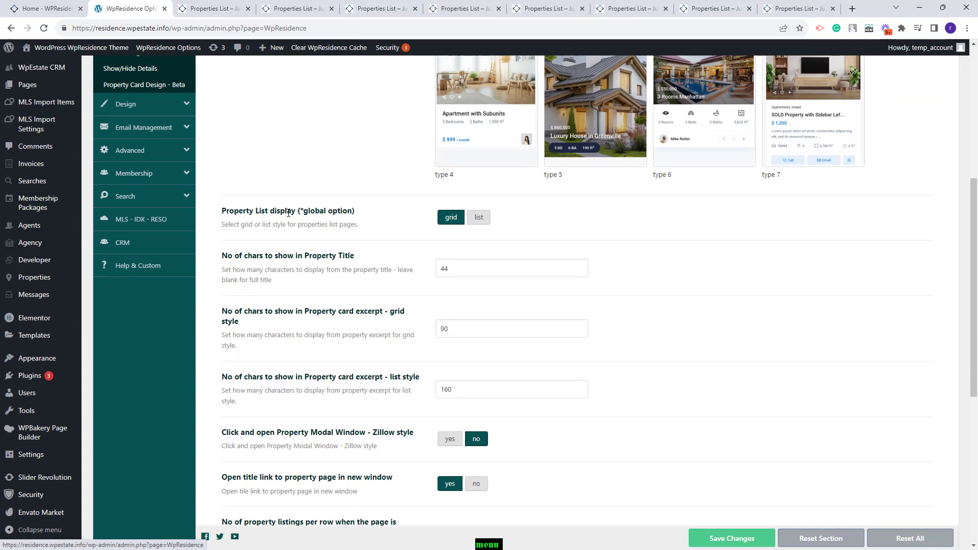
{"action": "left_click", "coordinate": [224, 6]}
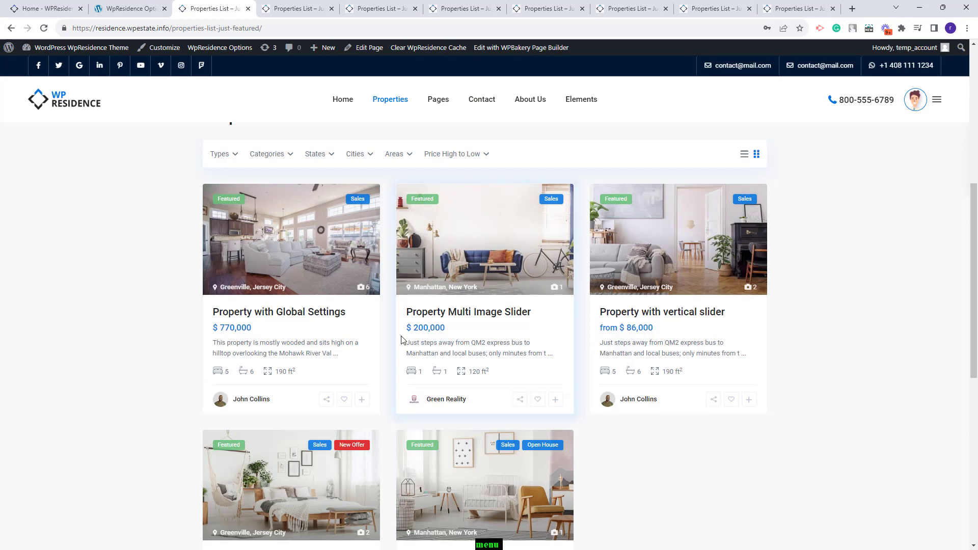
{"action": "key", "text": "ctrl+shift+Tab"}
Set Property List display to 'list', save, and reload the listings to confirm
{"action": "left_click", "coordinate": [479, 222]}
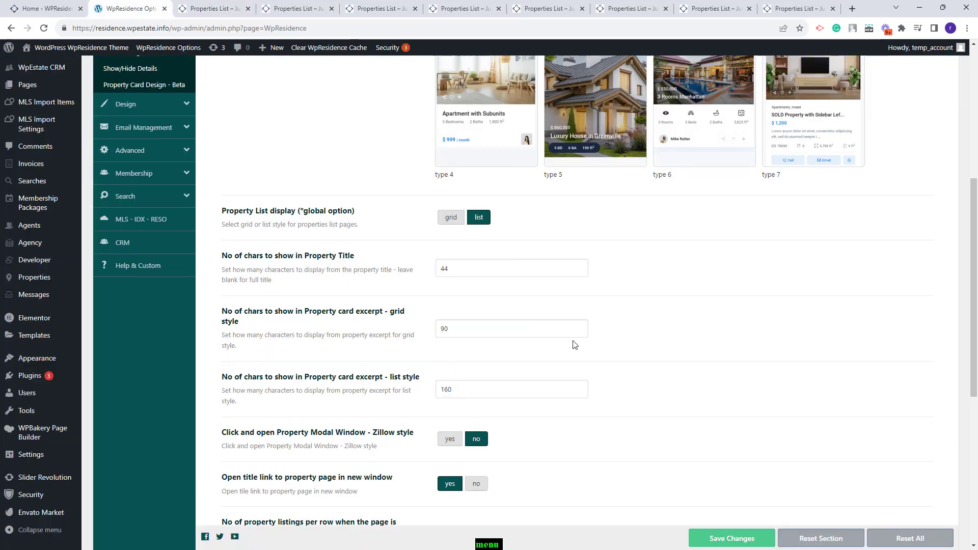
{"action": "left_click", "coordinate": [741, 539]}
{"action": "key", "text": "ctrl+Tab"}
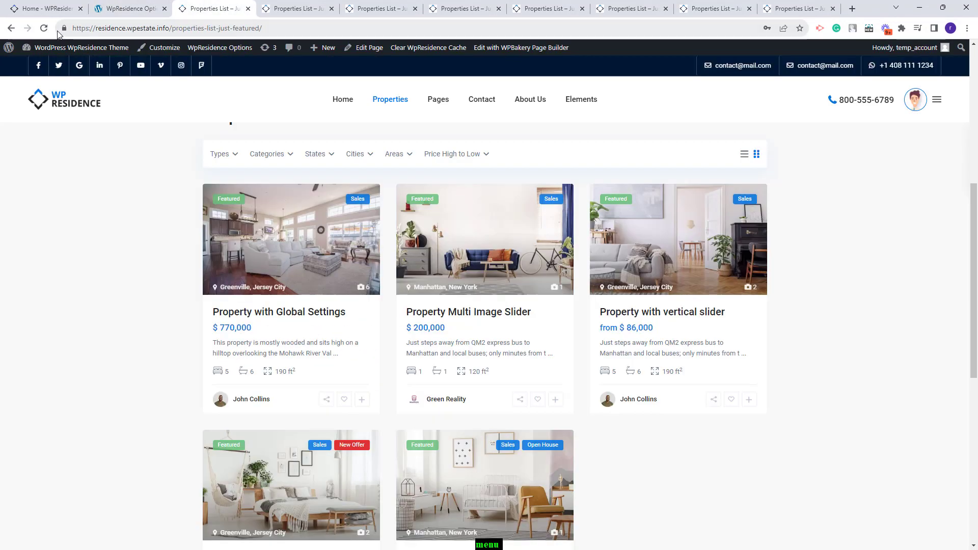
{"action": "key", "text": "F5"}
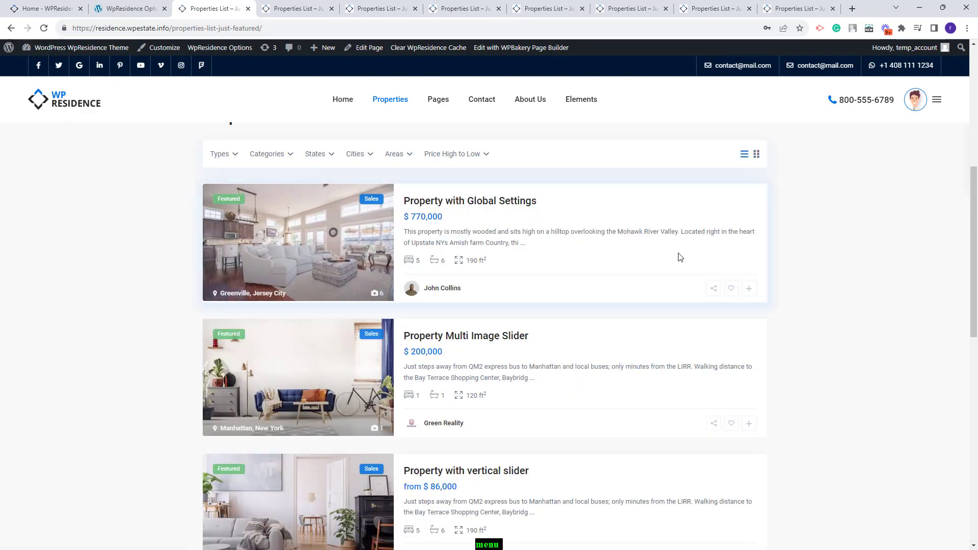
{"action": "key", "text": "ctrl+shift+Tab"}
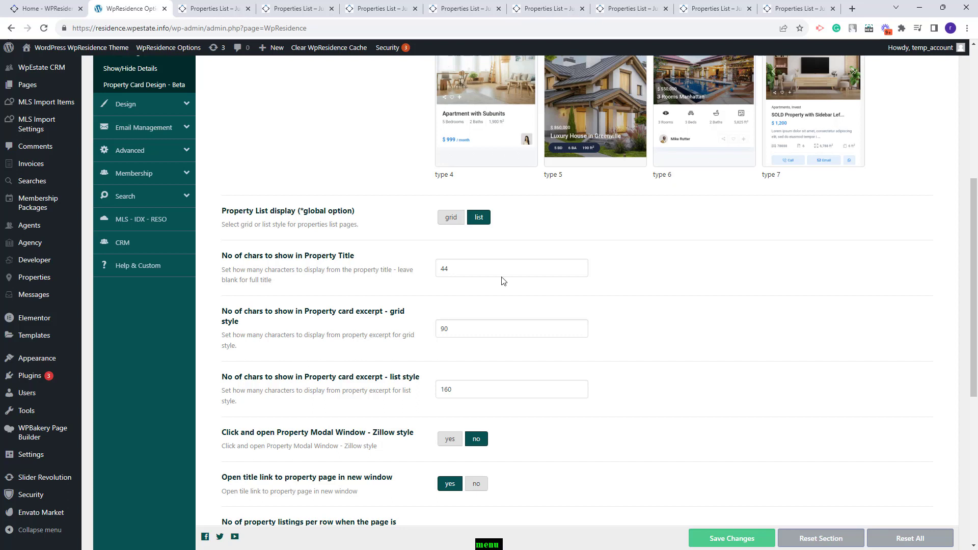
{"action": "left_click", "coordinate": [205, 7]}
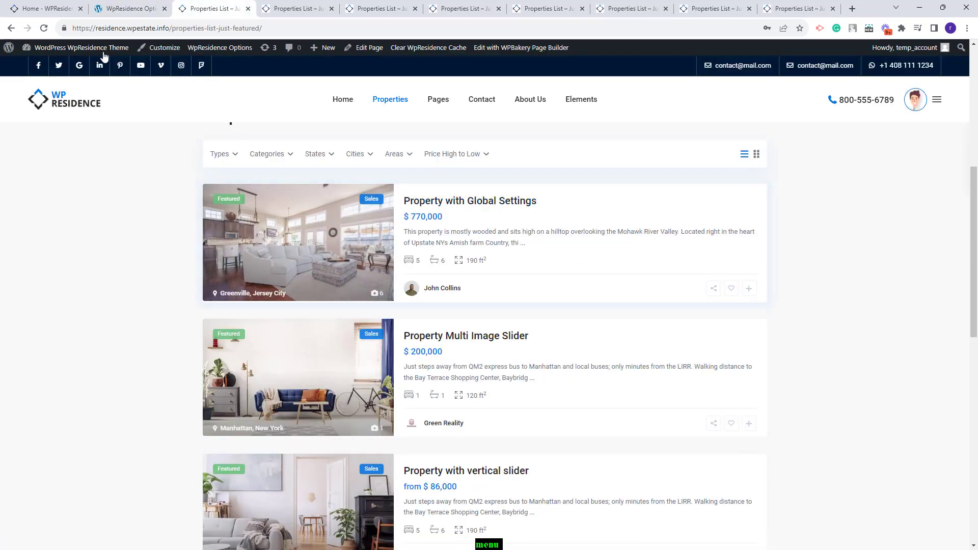
Compare the list-layout listings with the settings, then open 'Property with Global Settings' in a new tab
{"action": "key", "text": "ctrl+shift+Tab"}
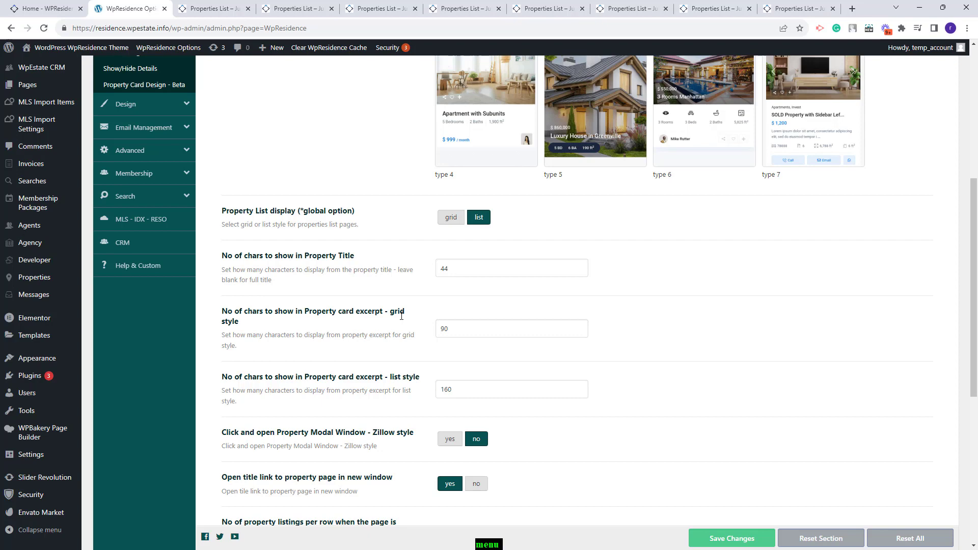
{"action": "key", "text": "ctrl+Tab"}
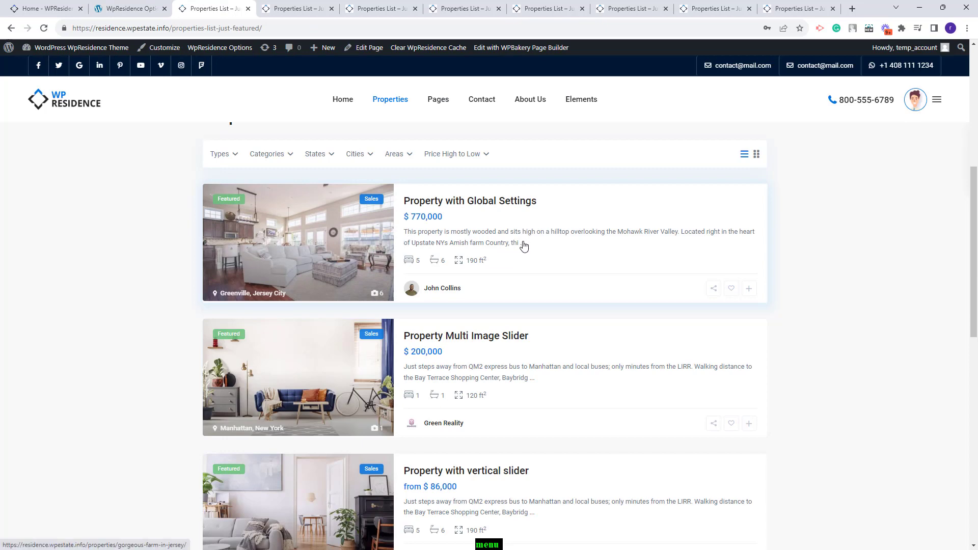
{"action": "key", "text": "ctrl+shift+Tab"}
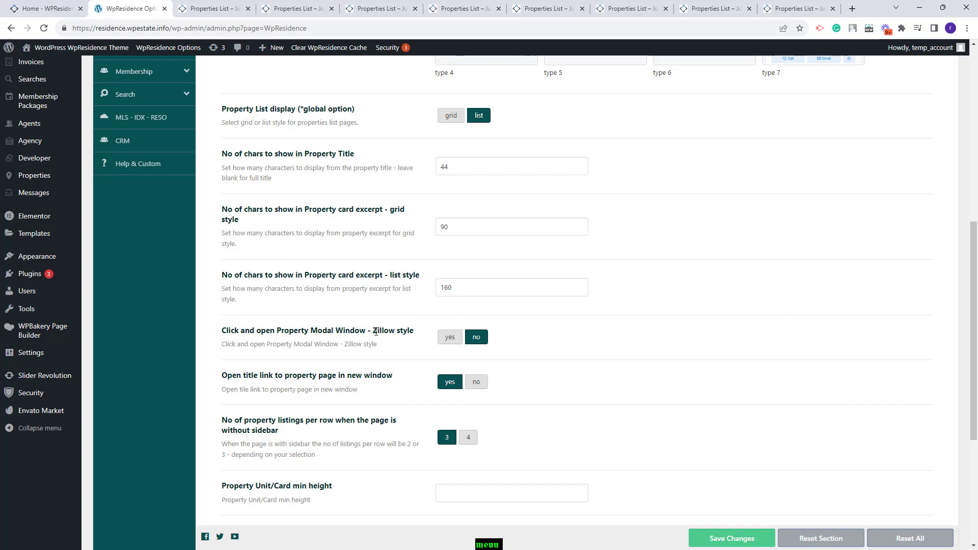
{"action": "key", "text": "ctrl+Tab"}
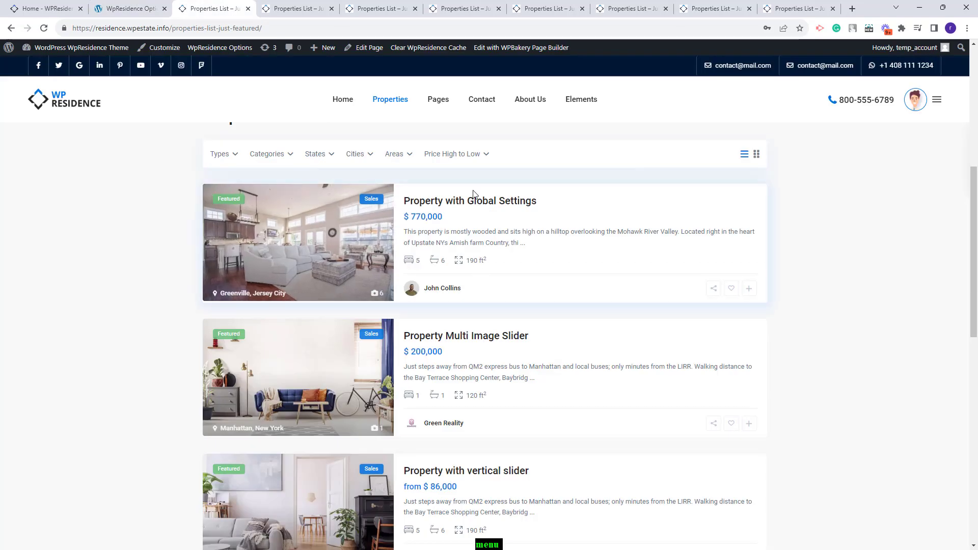
{"action": "left_click", "coordinate": [477, 205]}
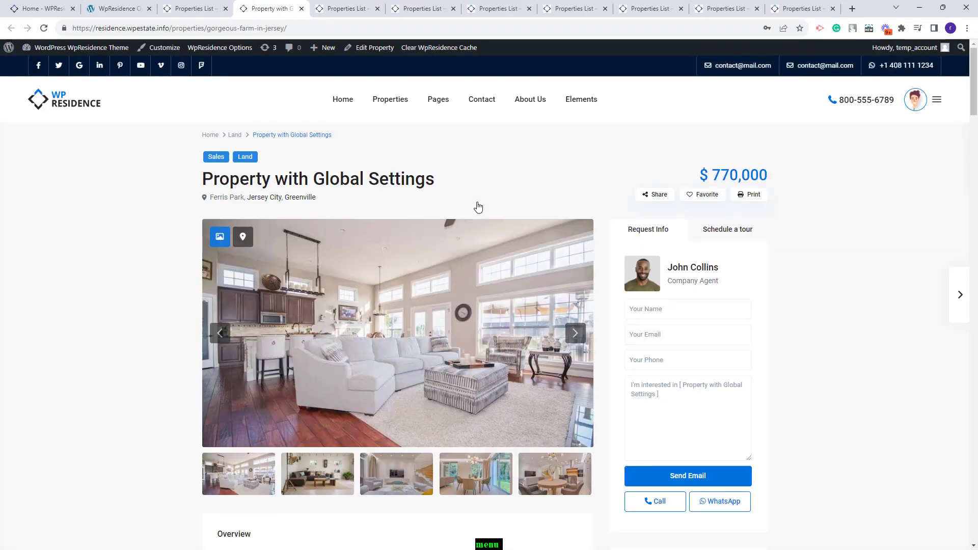
Close the property page, set the Zillow-style Property Modal Window to yes, and save
{"action": "key", "text": "ctrl+w"}
{"action": "key", "text": "ctrl+shift+Tab"}
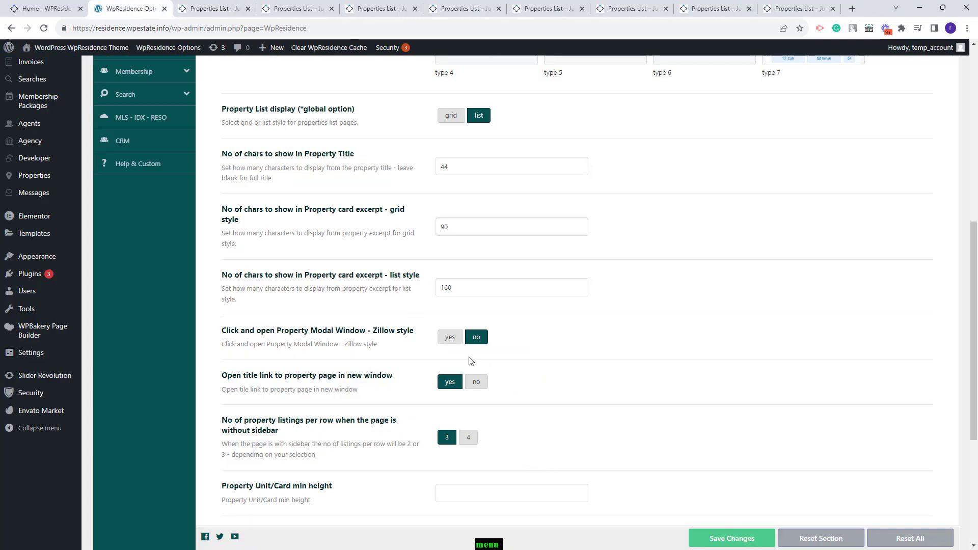
{"action": "left_click", "coordinate": [450, 337]}
{"action": "left_click", "coordinate": [737, 544]}
Test the modal by opening 'Property with Global Settings' from the listings page
{"action": "key", "text": "ctrl+Tab"}
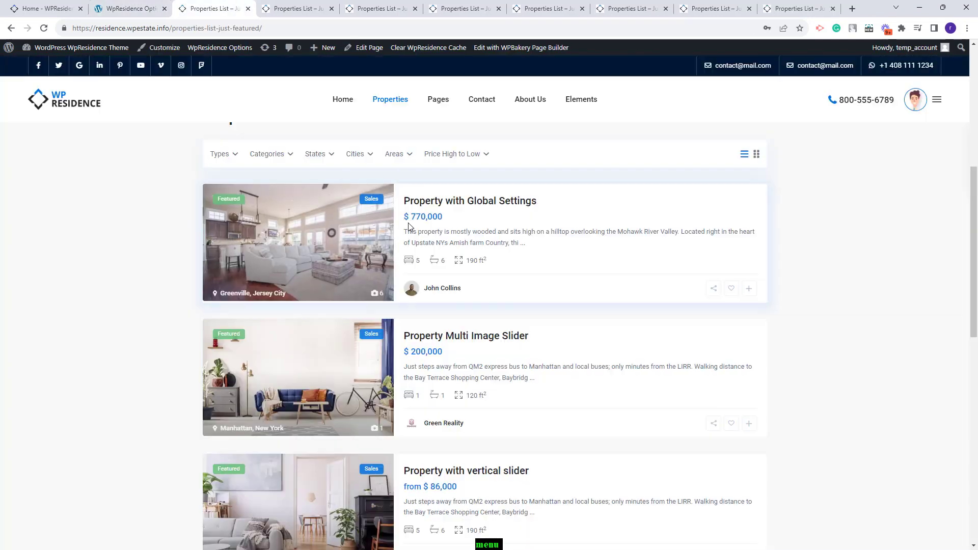
{"action": "left_click", "coordinate": [428, 203]}
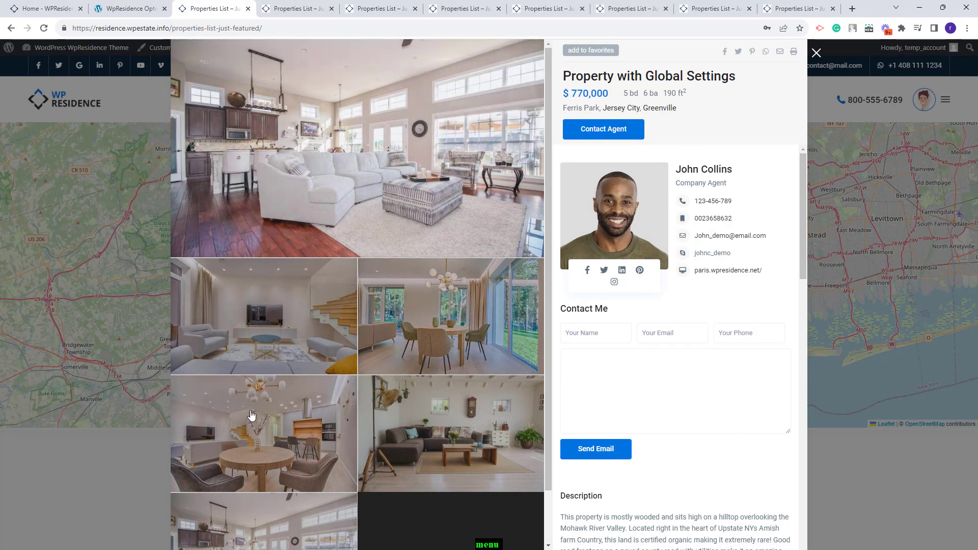
{"action": "key", "text": "ctrl+shift+Tab"}
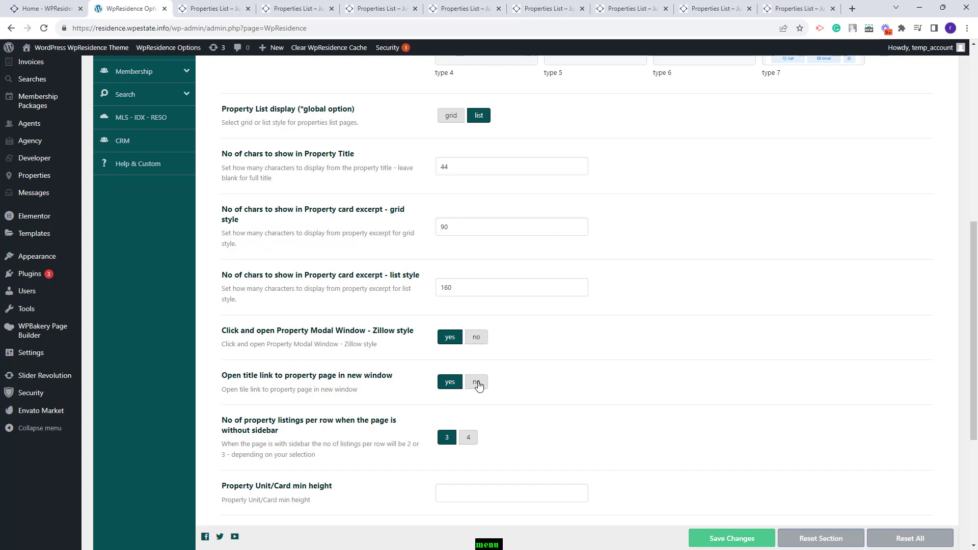
{"action": "scroll", "coordinate": [243, 338], "scroll_direction": "down", "scroll_amount": 2}
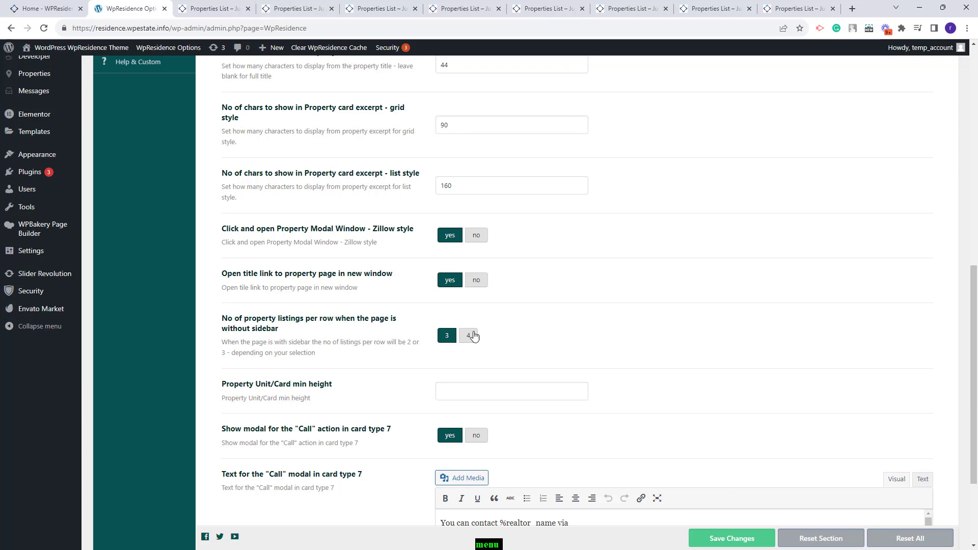
Switch Property List display back to grid, save, and preview the card layout on Just Featured
{"action": "scroll", "coordinate": [472, 335], "scroll_direction": "up", "scroll_amount": 3}
{"action": "left_click", "coordinate": [451, 167]}
{"action": "scroll", "coordinate": [718, 447], "scroll_direction": "down", "scroll_amount": 3}
{"action": "left_click", "coordinate": [739, 539]}
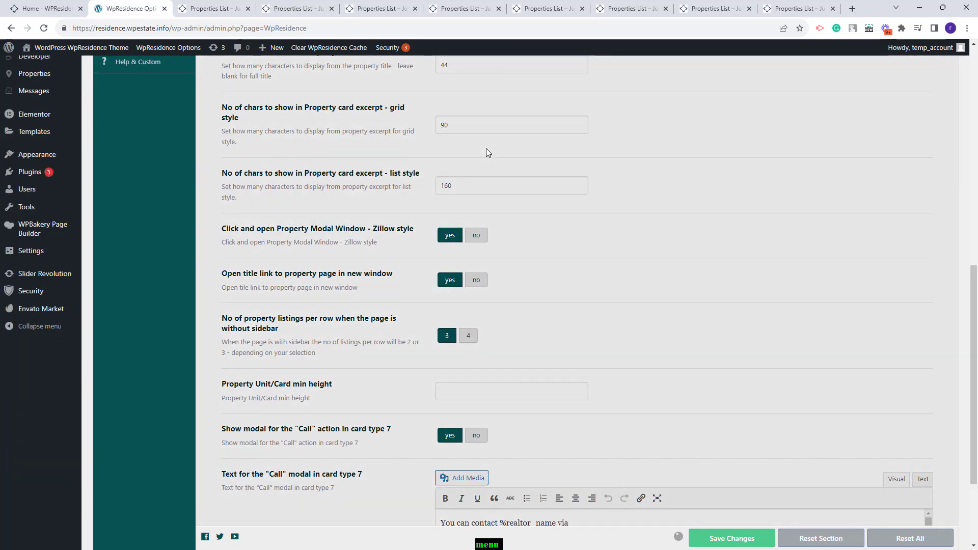
{"action": "left_click", "coordinate": [214, 8]}
{"action": "left_click", "coordinate": [44, 28]}
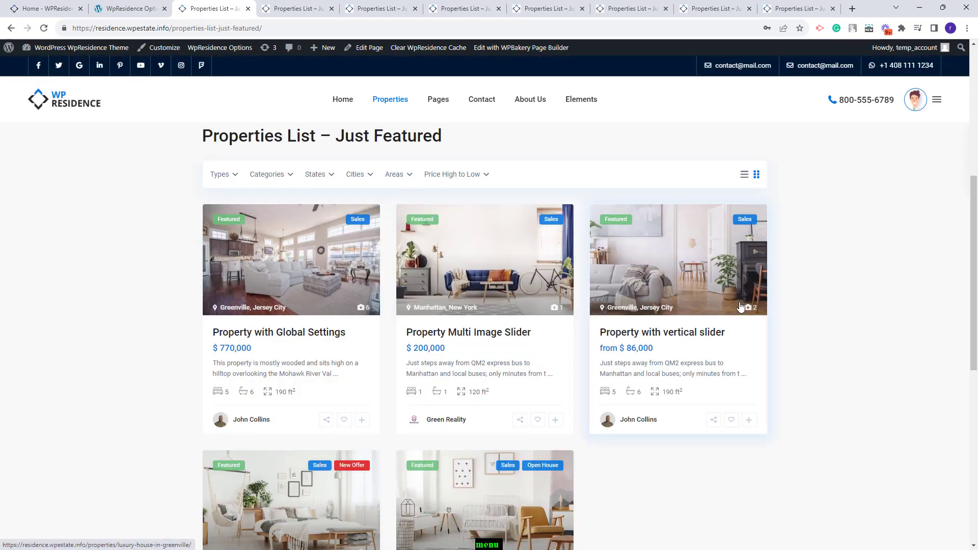
Set 4 listings per row for pages without sidebar, save, and reload the listings
{"action": "left_click", "coordinate": [130, 9]}
{"action": "left_click", "coordinate": [468, 336]}
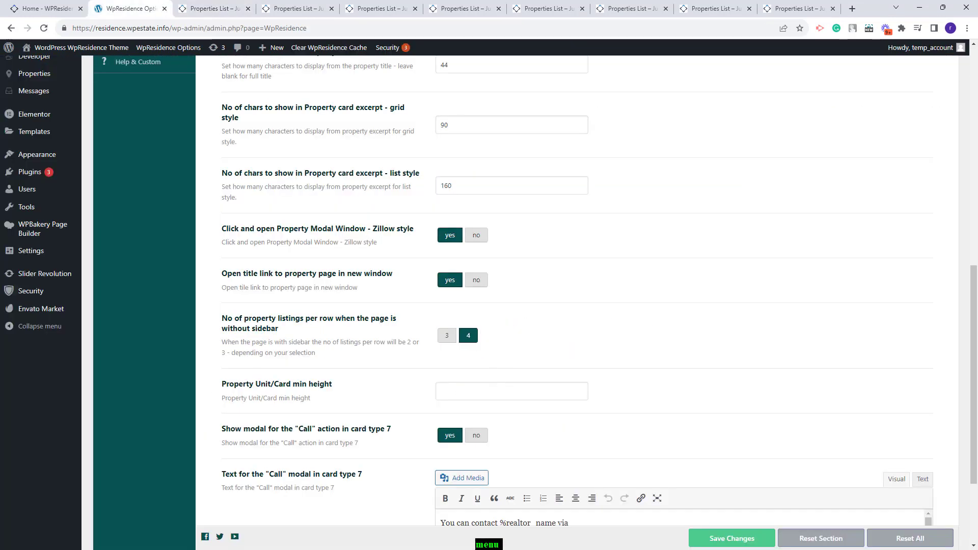
{"action": "left_click", "coordinate": [736, 541]}
{"action": "key", "text": "ctrl+Tab"}
{"action": "key", "text": "F5"}
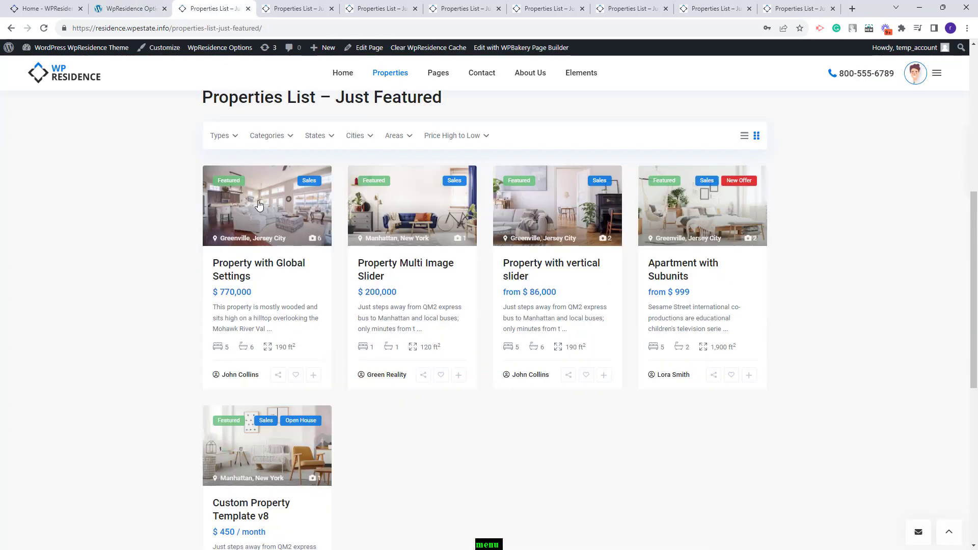
{"action": "left_click", "coordinate": [143, 8]}
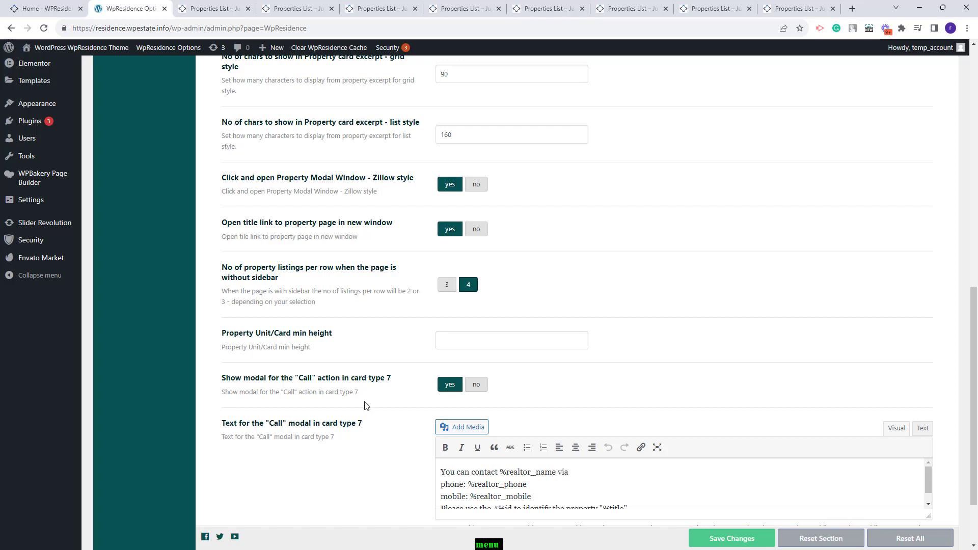
Review the Call popup message and try the Call popup on the first listing card
{"action": "scroll", "coordinate": [365, 405], "scroll_direction": "down", "scroll_amount": 2}
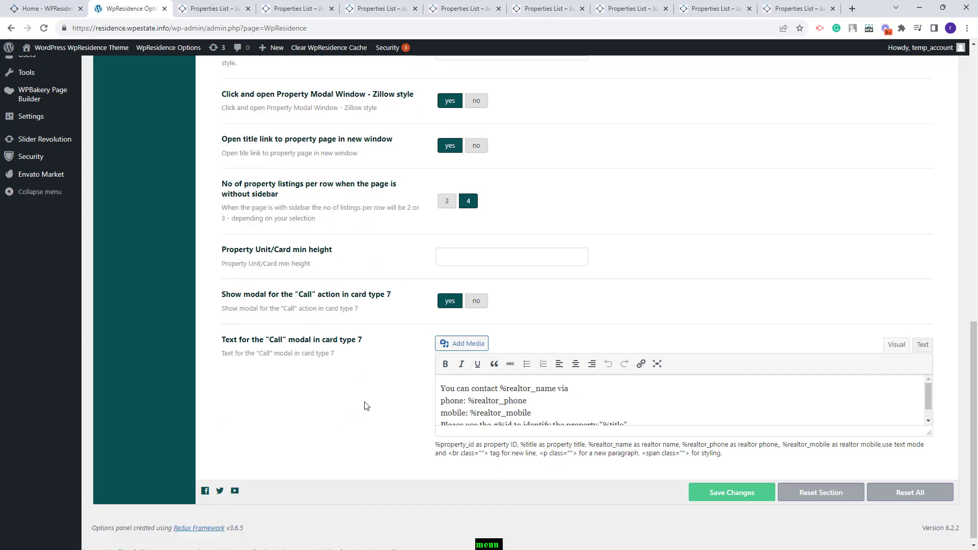
{"action": "left_click", "coordinate": [632, 414]}
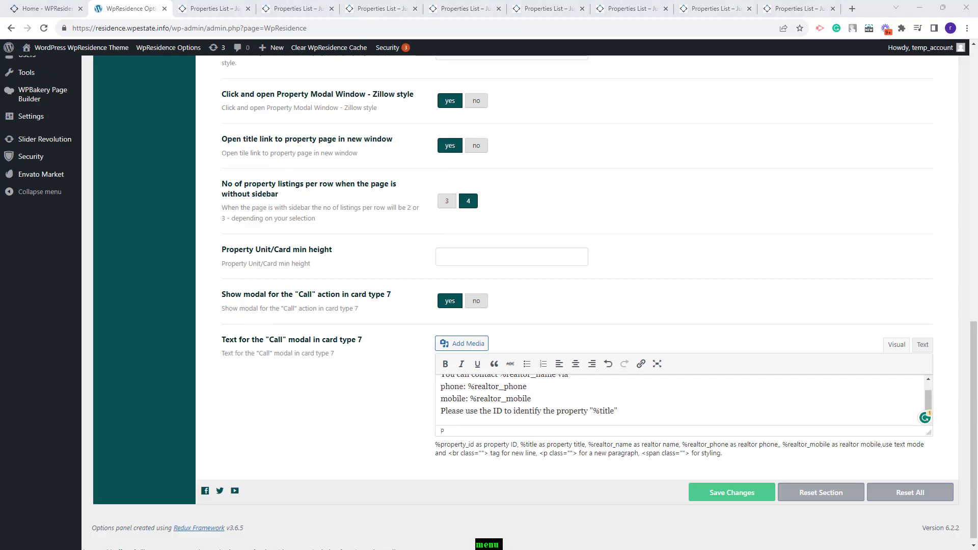
{"action": "key", "text": "ctrl+9"}
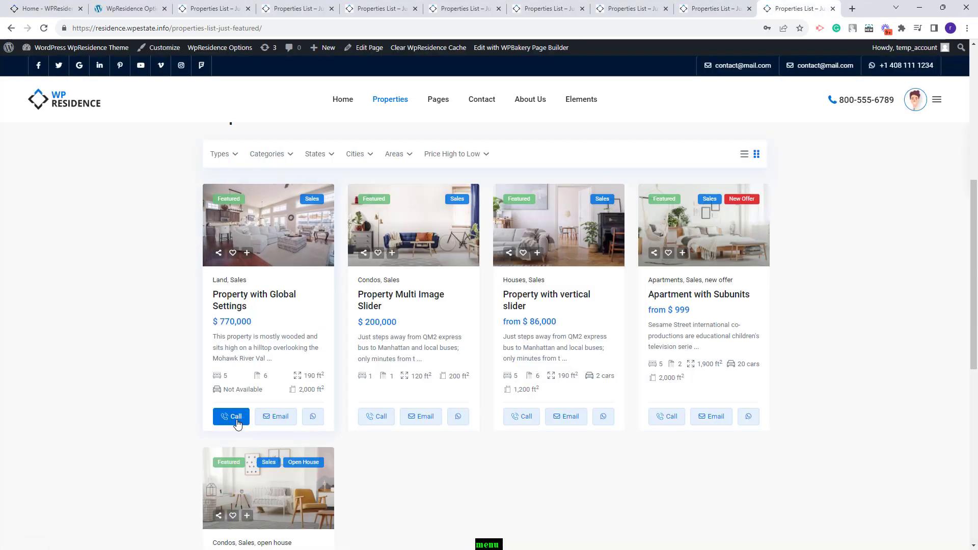
{"action": "left_click", "coordinate": [235, 418]}
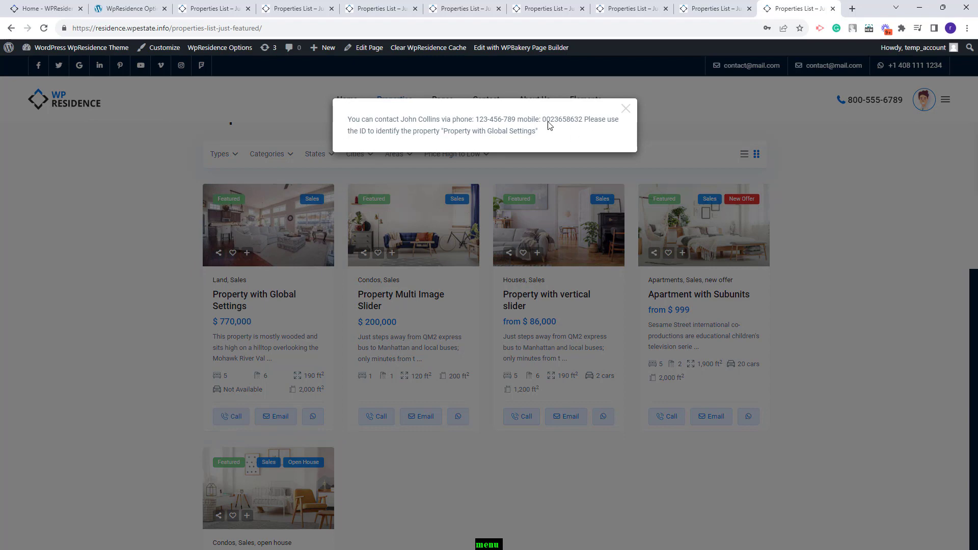
{"action": "key", "text": "ctrl+2"}
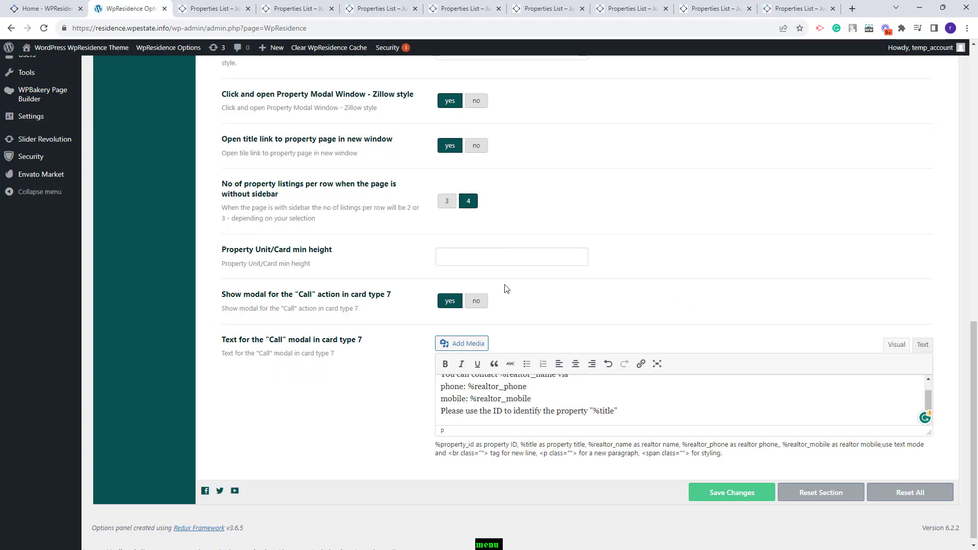
Set 'Show modal for the Call action in card type 7' to no and go to Property Card Image Settings
{"action": "left_click", "coordinate": [476, 301]}
{"action": "scroll", "coordinate": [651, 448], "scroll_direction": "up", "scroll_amount": 1}
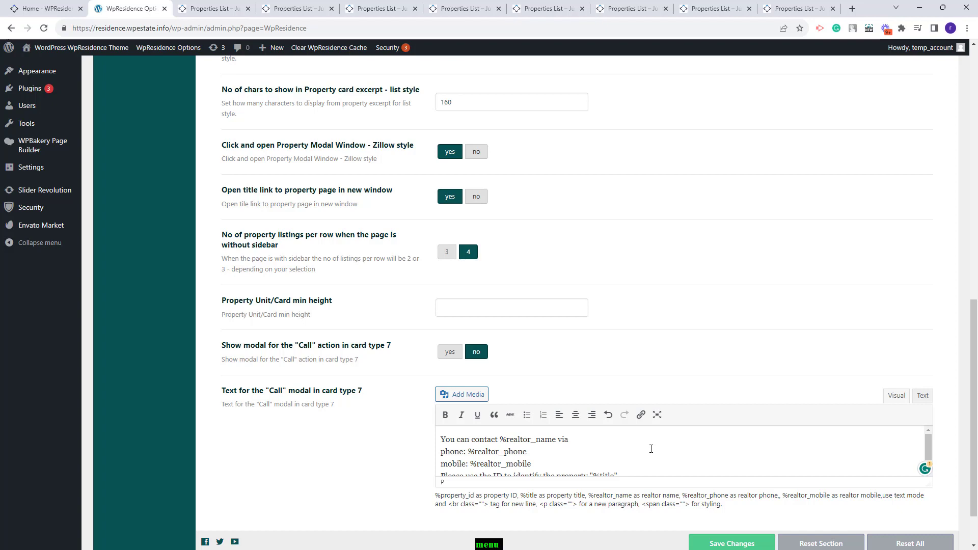
{"action": "scroll", "coordinate": [651, 449], "scroll_direction": "up", "scroll_amount": 10}
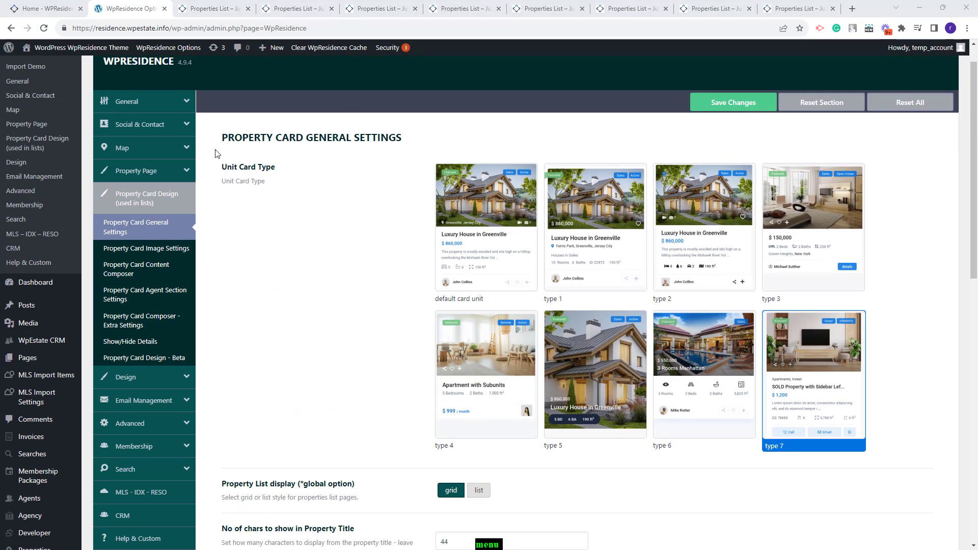
{"action": "left_click", "coordinate": [147, 250]}
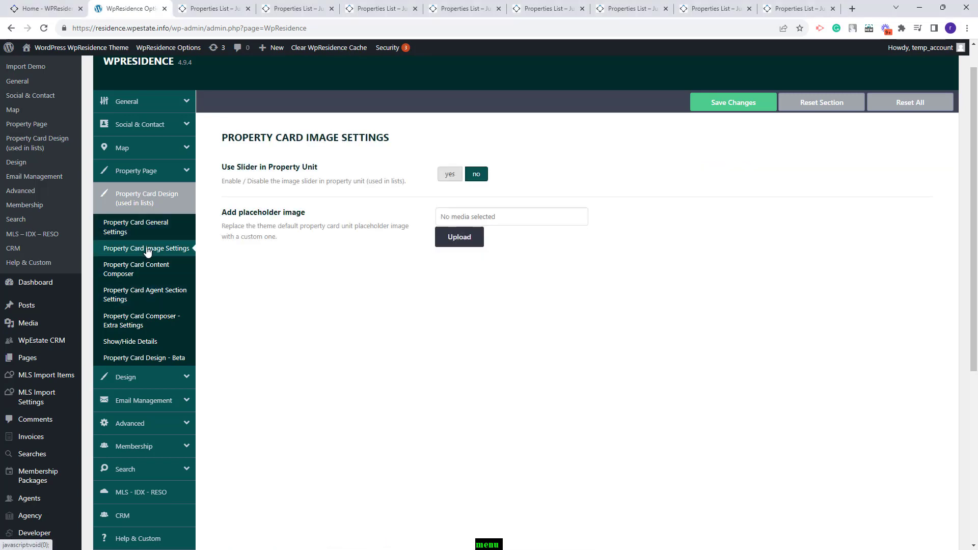
Set 'Use Slider in Property Unit' to yes with 3 images in the slider, and save
{"action": "left_click", "coordinate": [147, 251]}
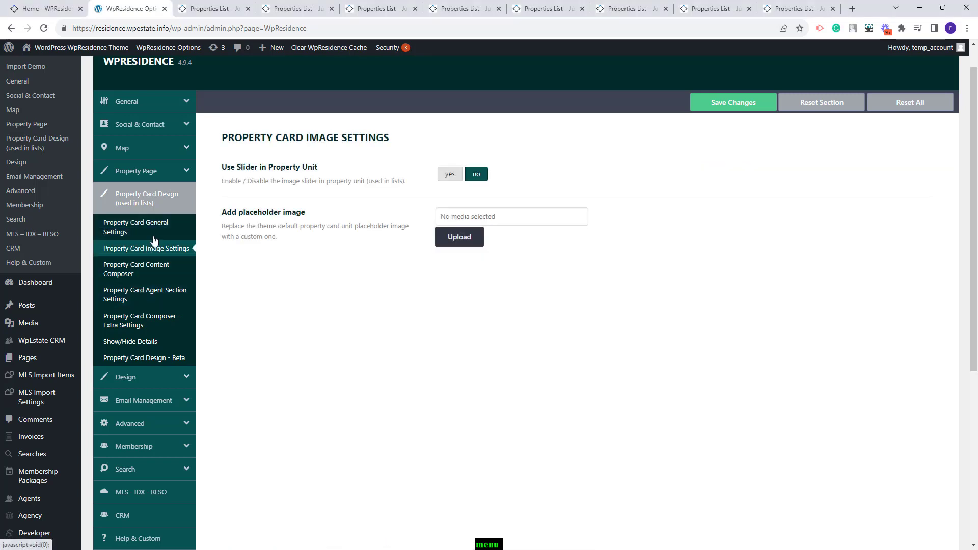
{"action": "left_click", "coordinate": [449, 175]}
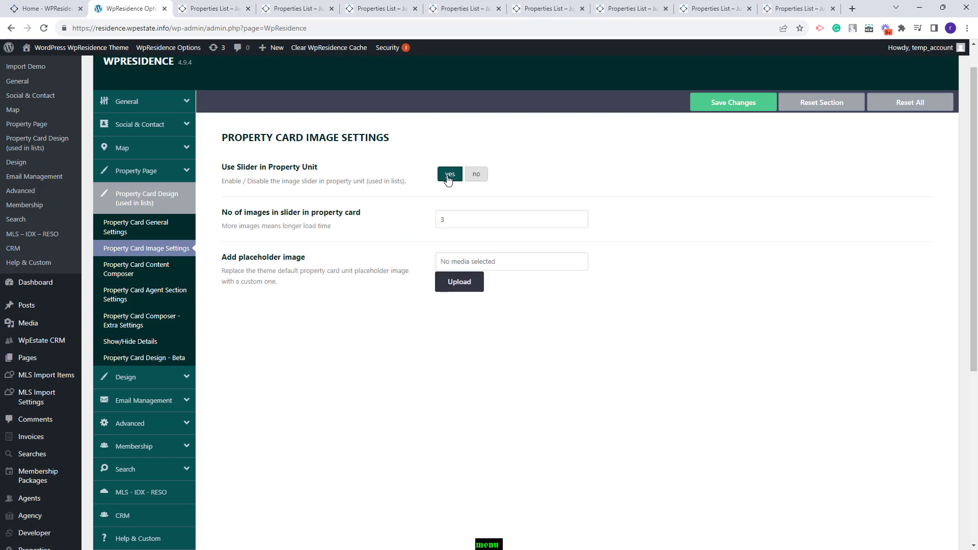
{"action": "left_click", "coordinate": [443, 221]}
{"action": "key", "text": "BackSpace"}
{"action": "type", "text": "3"}
{"action": "left_click", "coordinate": [717, 104]}
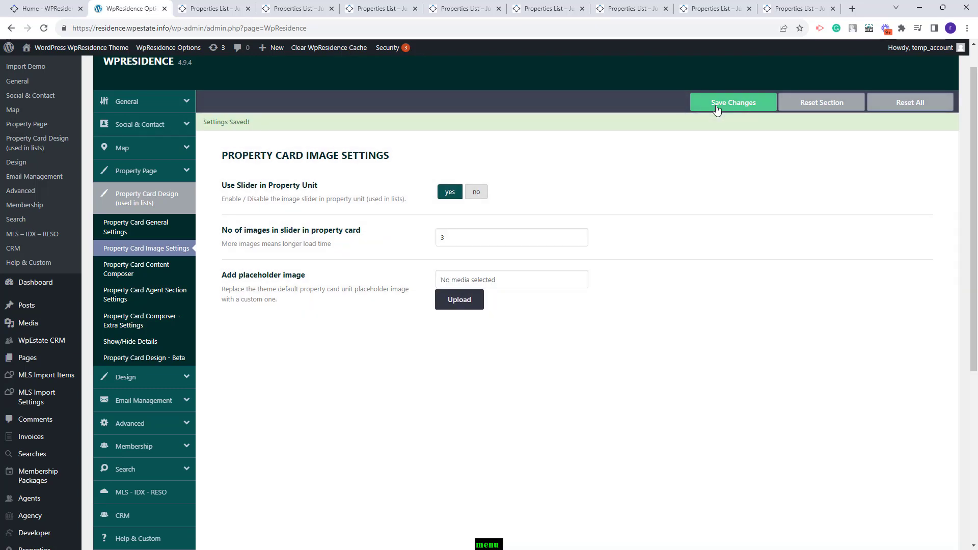
Check the new slider by cycling through the first Just Featured card's photos
{"action": "left_click", "coordinate": [219, 12]}
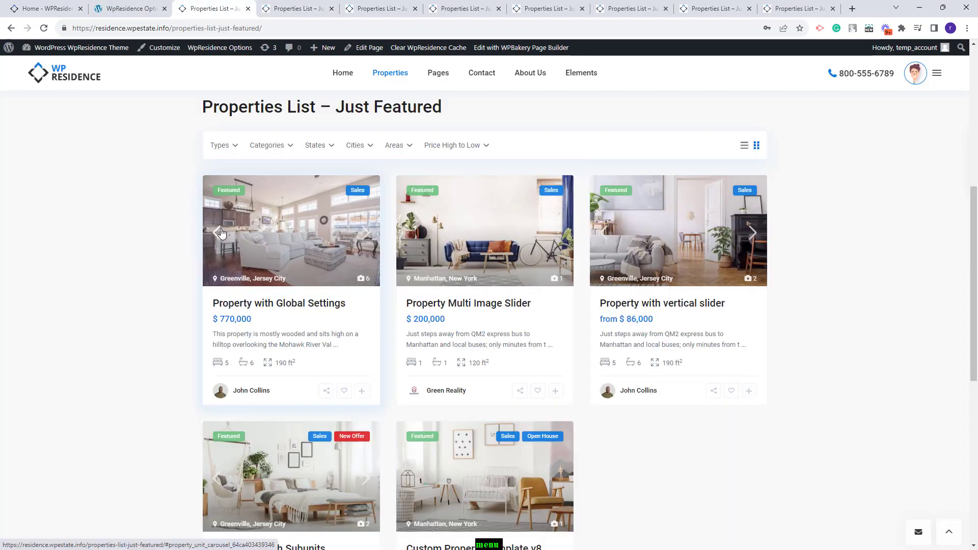
{"action": "left_click", "coordinate": [367, 235]}
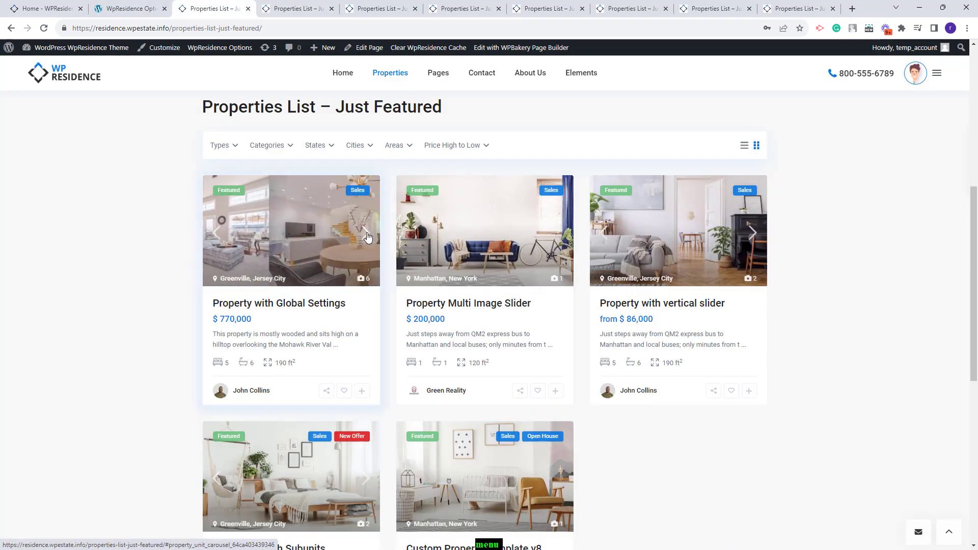
{"action": "left_click", "coordinate": [372, 239]}
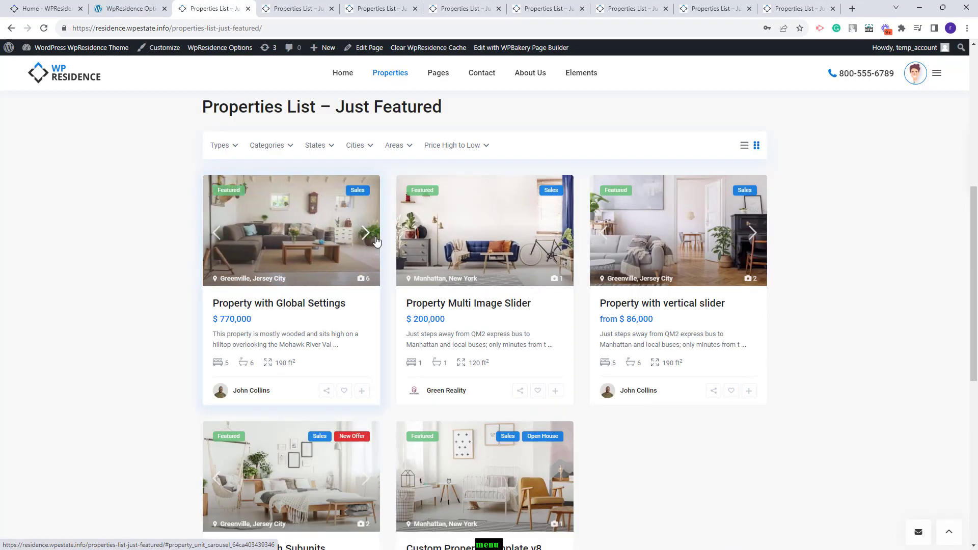
{"action": "left_click", "coordinate": [365, 239]}
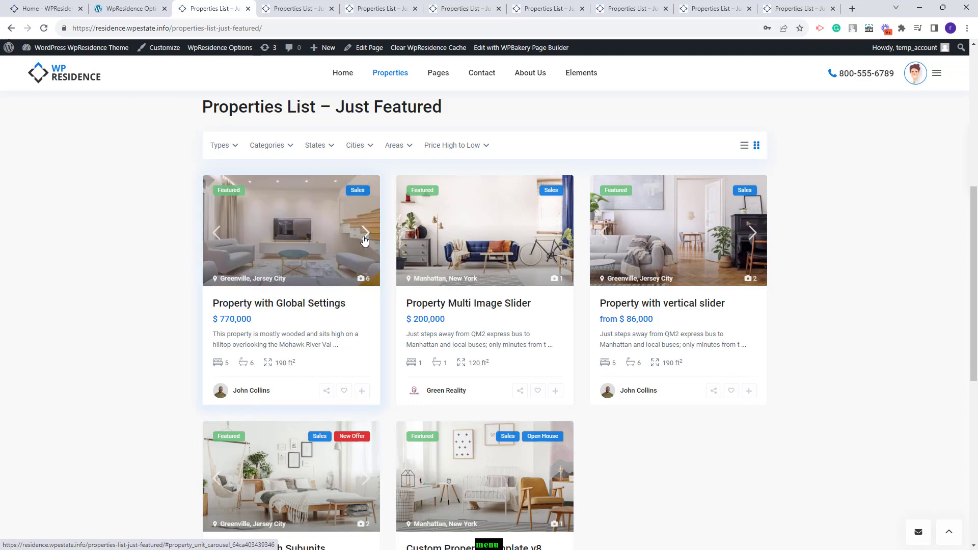
{"action": "left_click", "coordinate": [365, 240]}
{"action": "left_click", "coordinate": [364, 236]}
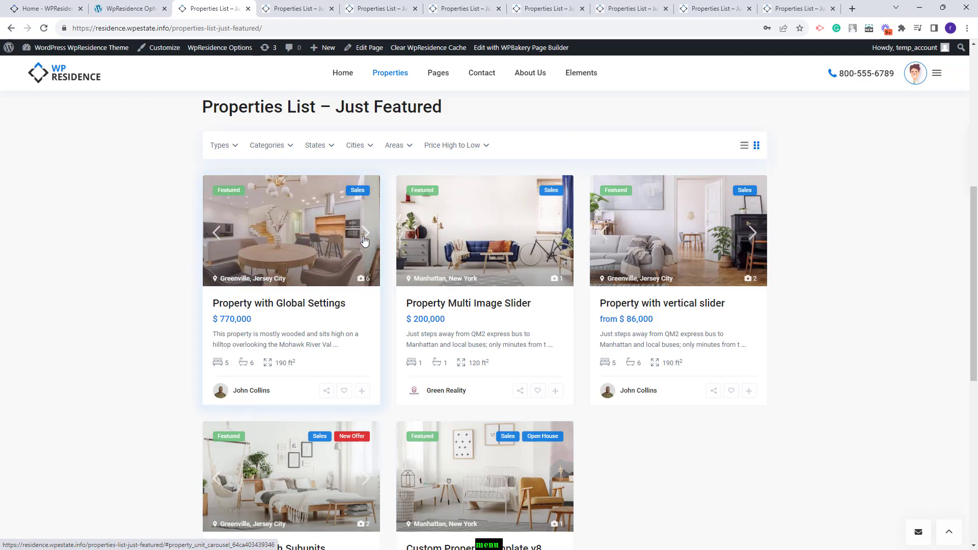
{"action": "left_click", "coordinate": [365, 239]}
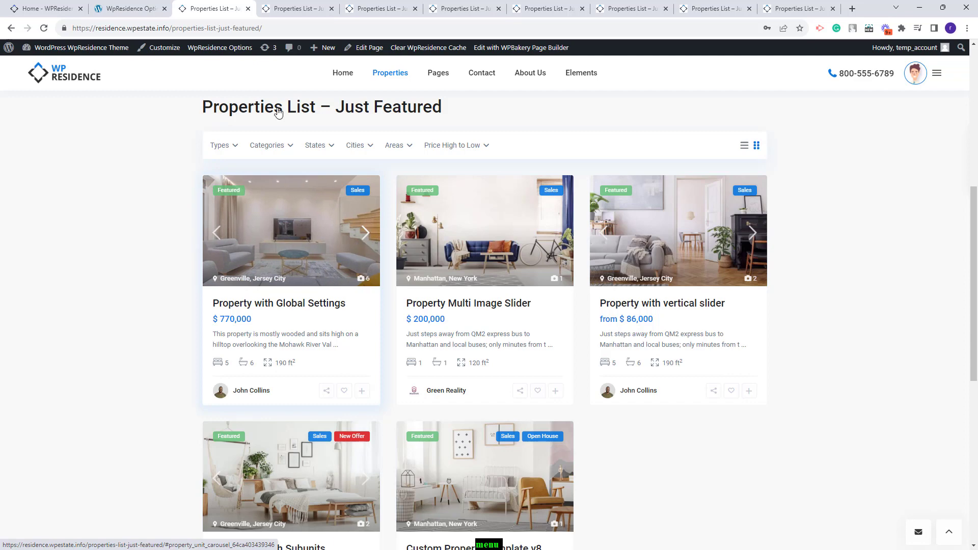
{"action": "left_click", "coordinate": [145, 6]}
{"action": "scroll", "coordinate": [222, 155], "scroll_direction": "up", "scroll_amount": 1}
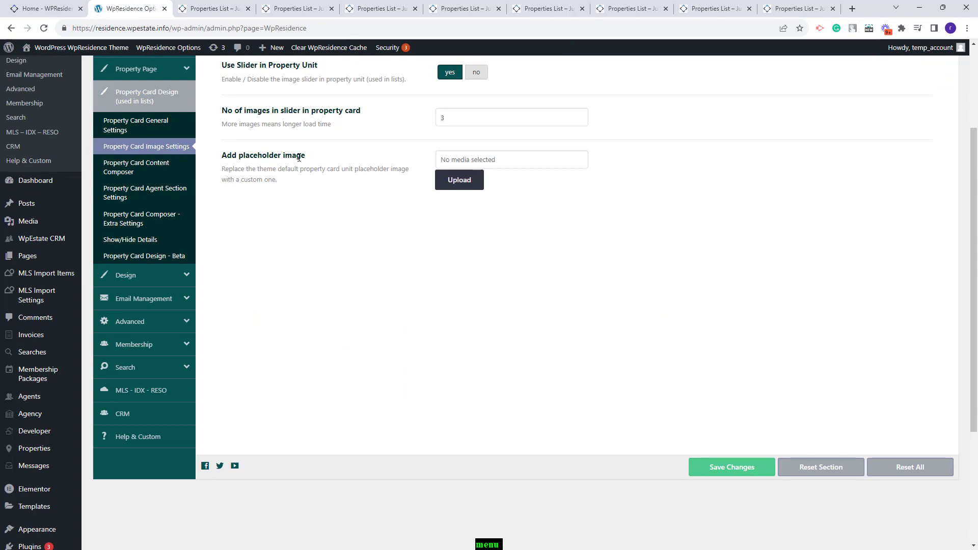
{"action": "scroll", "coordinate": [565, 292], "scroll_direction": "up", "scroll_amount": 1}
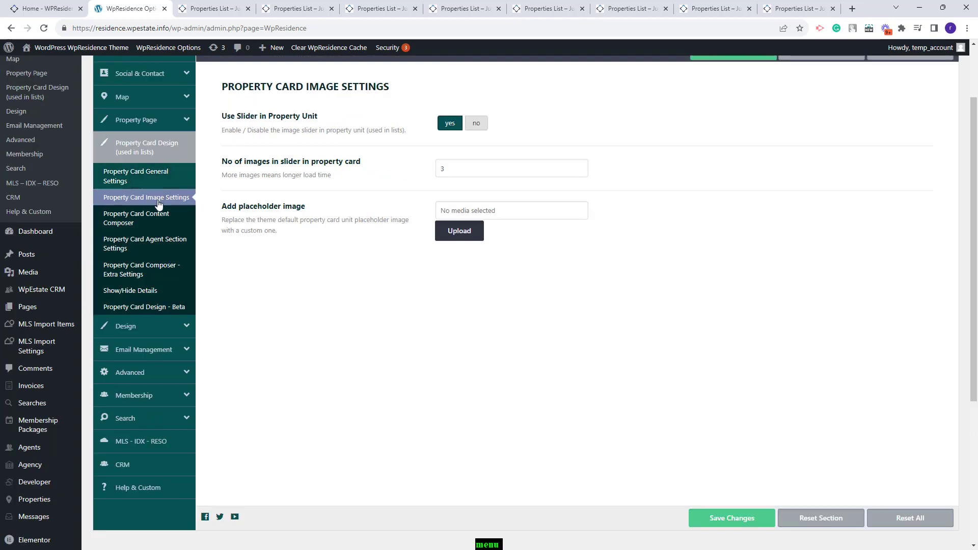
Open Property Card Content Composer and compare it with the current listings page
{"action": "left_click", "coordinate": [142, 220]}
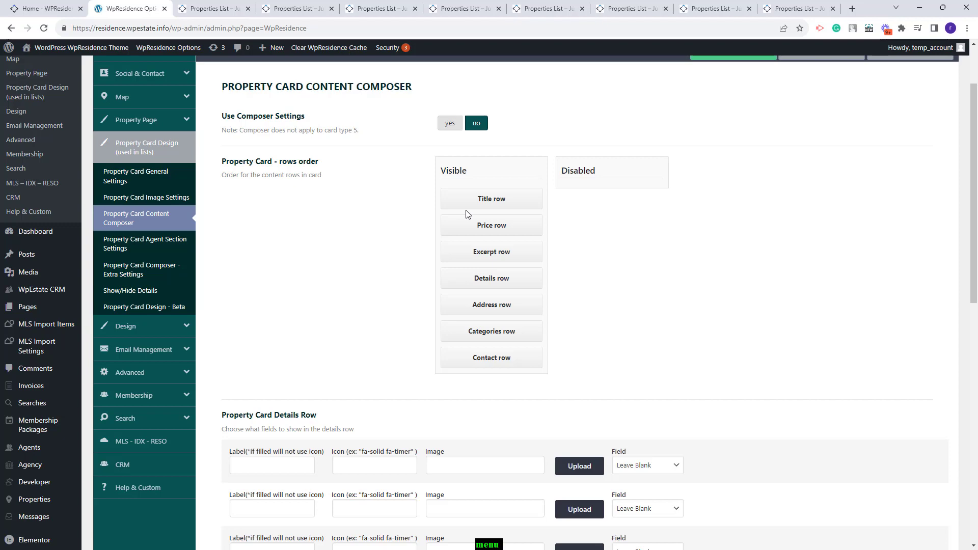
{"action": "key", "text": "ctrl+8"}
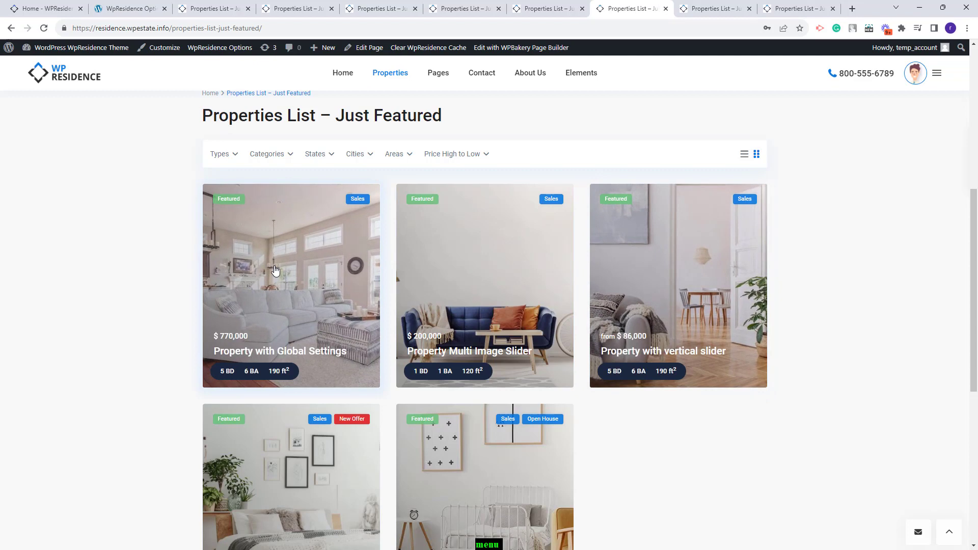
{"action": "key", "text": "ctrl+2"}
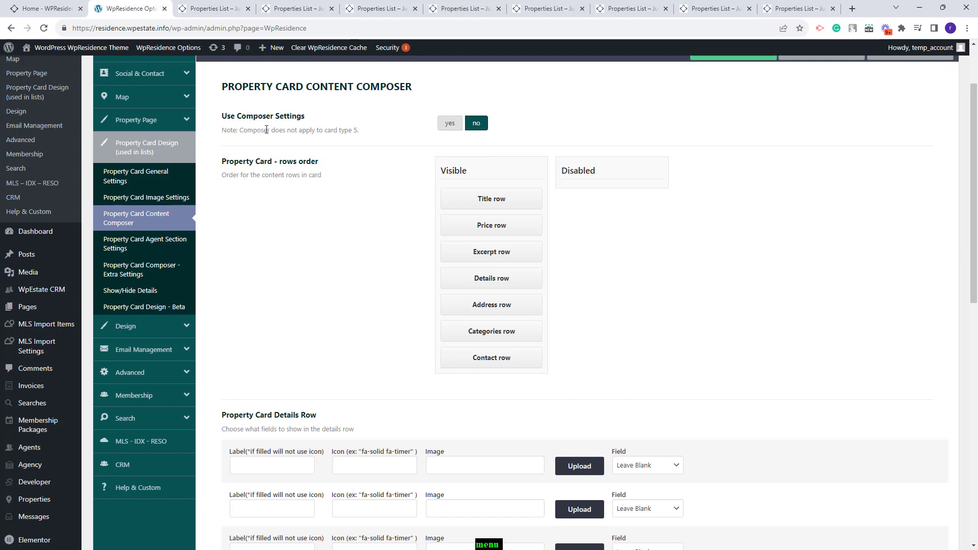
Set 'Use Composer Settings' to yes, save, and preview the Just Featured cards
{"action": "left_click", "coordinate": [451, 125]}
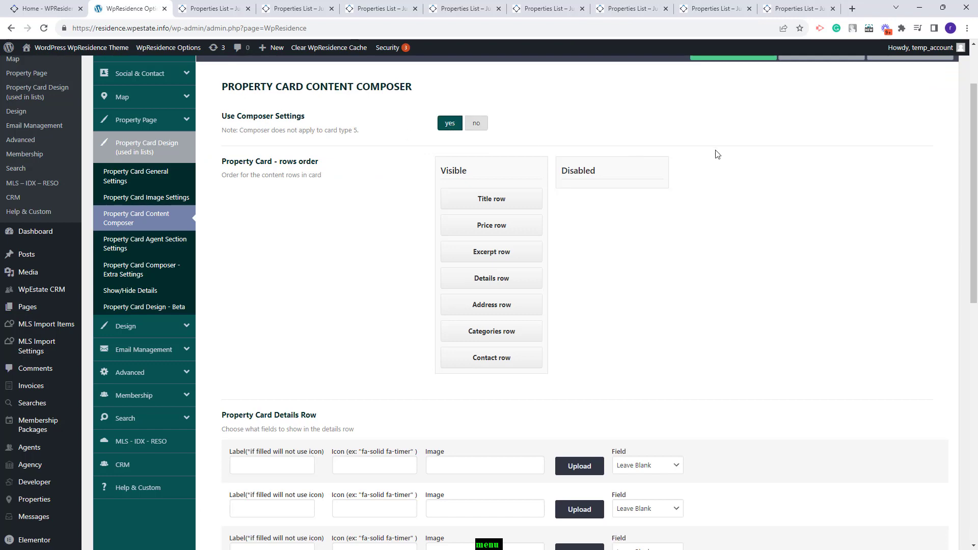
{"action": "scroll", "coordinate": [560, 198], "scroll_direction": "up", "scroll_amount": 3}
{"action": "scroll", "coordinate": [399, 243], "scroll_direction": "down", "scroll_amount": 3}
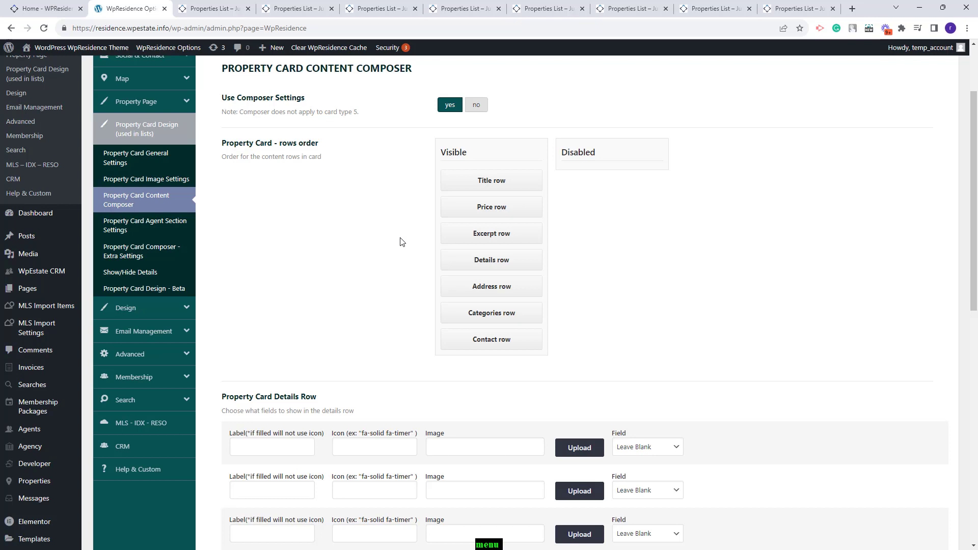
{"action": "scroll", "coordinate": [607, 224], "scroll_direction": "up", "scroll_amount": 2}
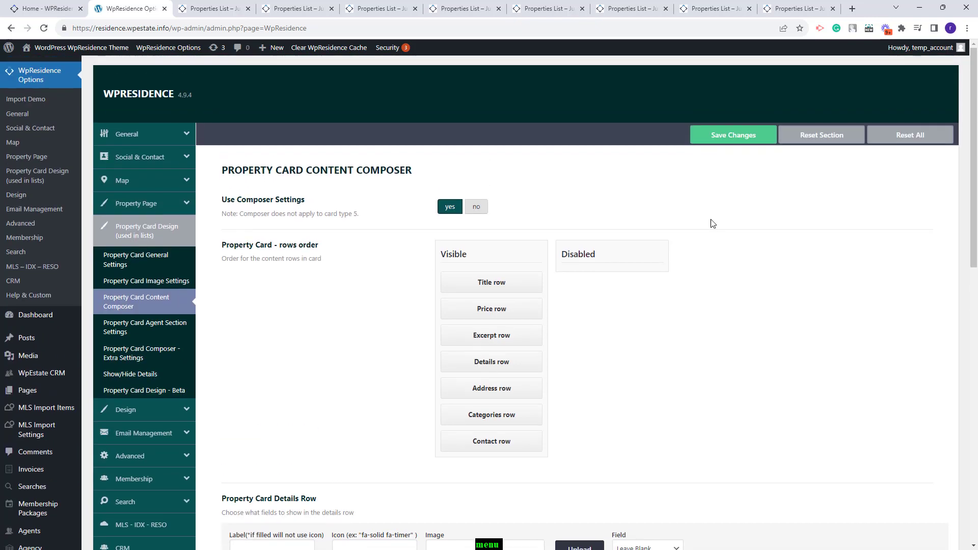
{"action": "left_click", "coordinate": [712, 141]}
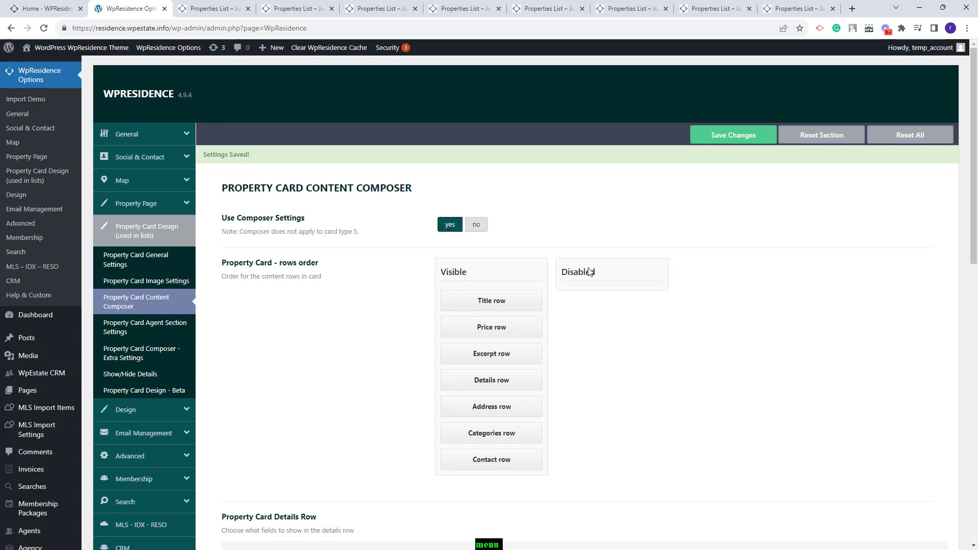
{"action": "key", "text": "ctrl+Tab"}
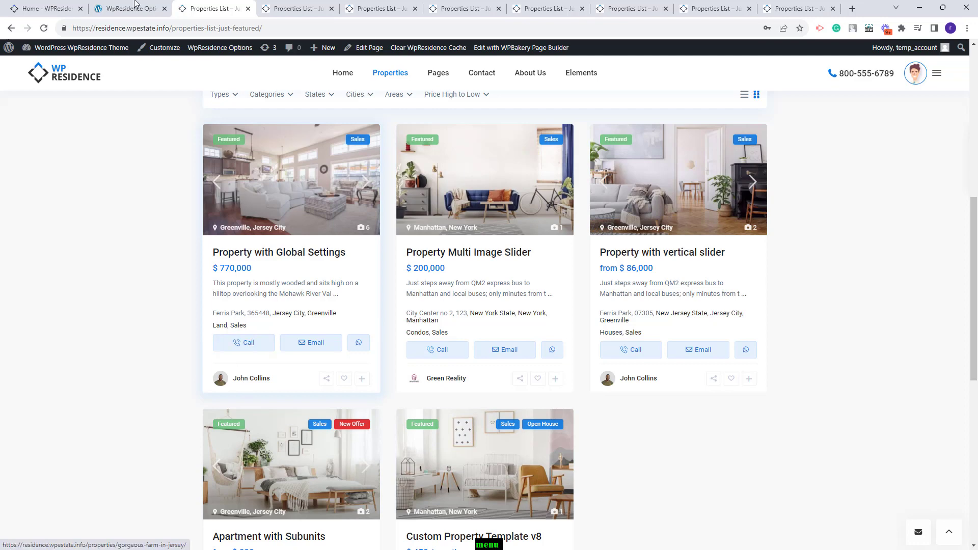
{"action": "left_click", "coordinate": [135, 6]}
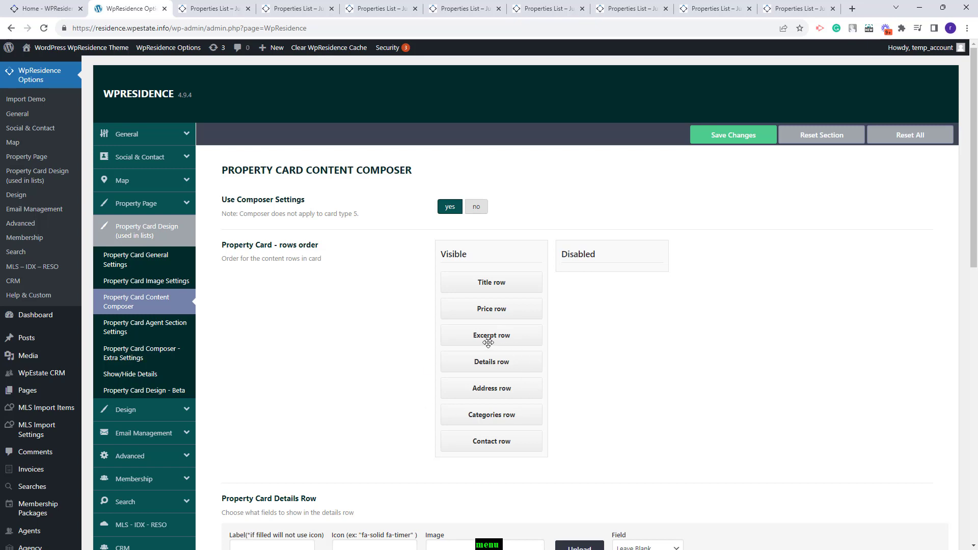
Move the Price, Contact and Address rows into Disabled and reload the listings to check
{"action": "left_click_drag", "start_coordinate": [523, 309], "coordinate": [614, 278]}
{"action": "left_click_drag", "start_coordinate": [492, 415], "coordinate": [621, 306]}
{"action": "left_click_drag", "start_coordinate": [492, 362], "coordinate": [631, 320]}
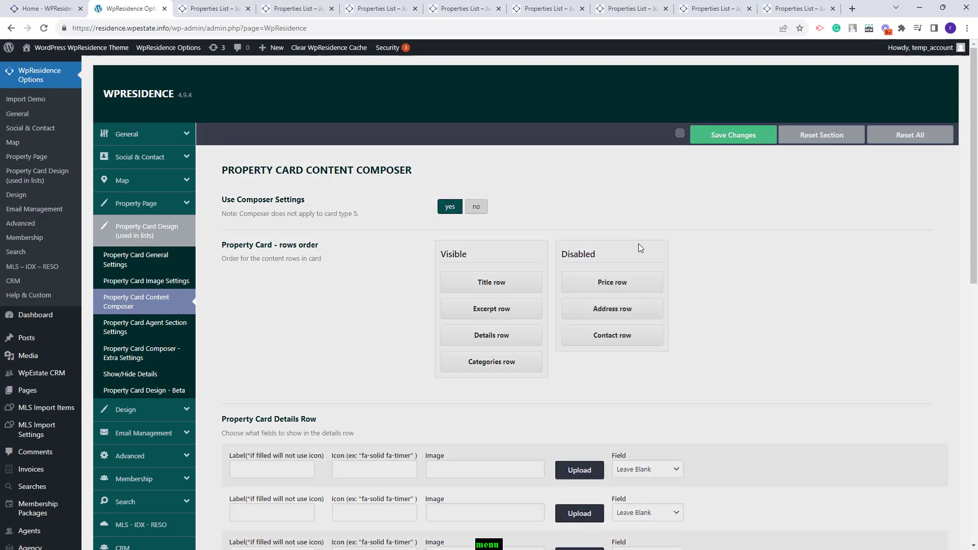
{"action": "key", "text": "ctrl+Tab"}
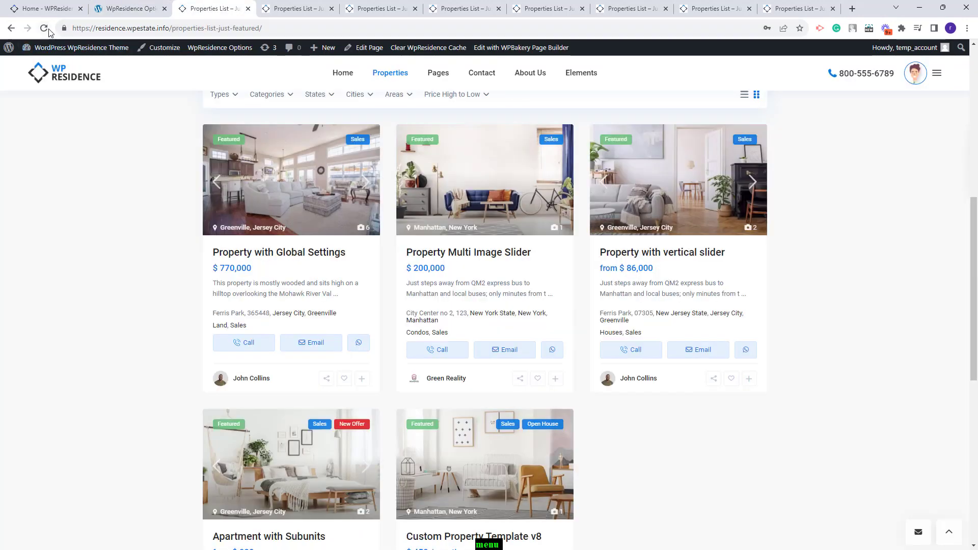
{"action": "key", "text": "F5"}
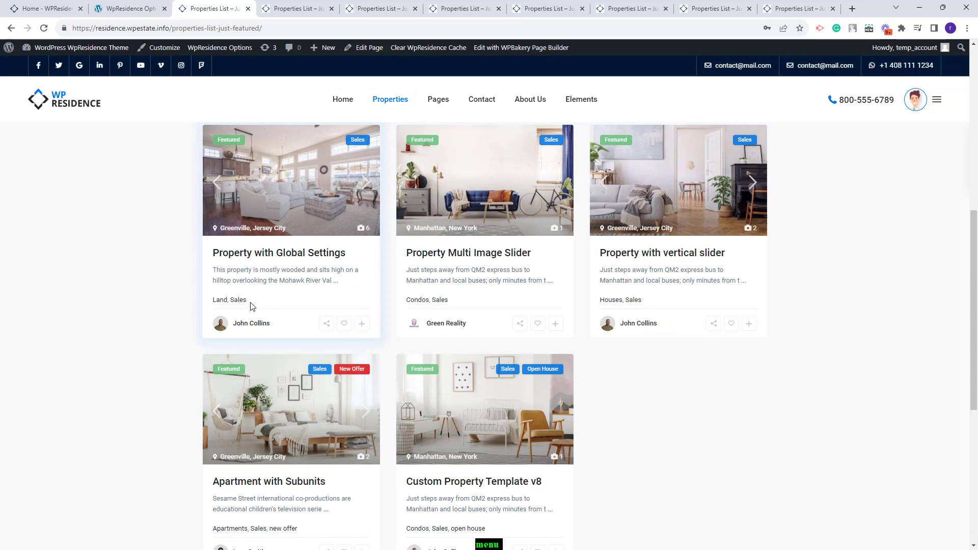
{"action": "key", "text": "ctrl+shift+Tab"}
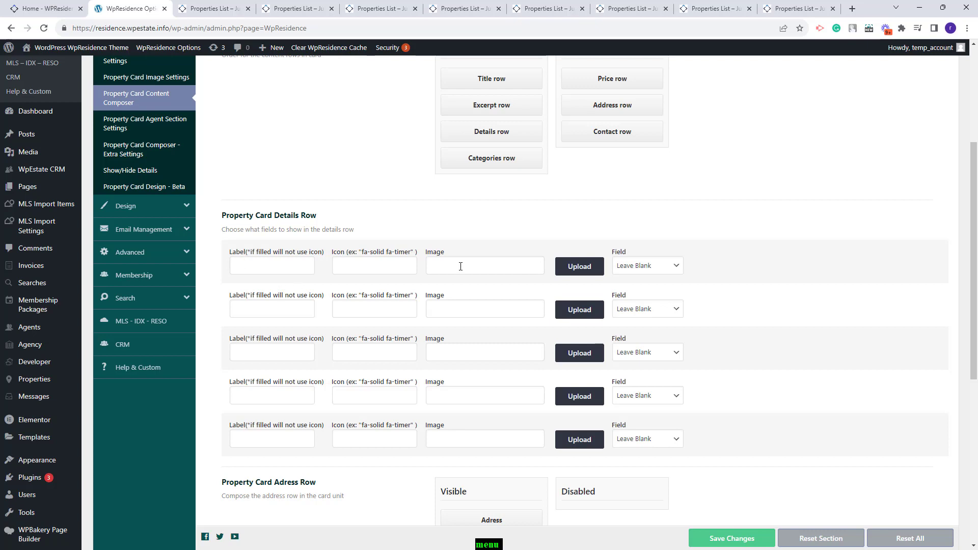
Set the first details slot to Property Size with the label 'Size:'
{"action": "left_click", "coordinate": [644, 264]}
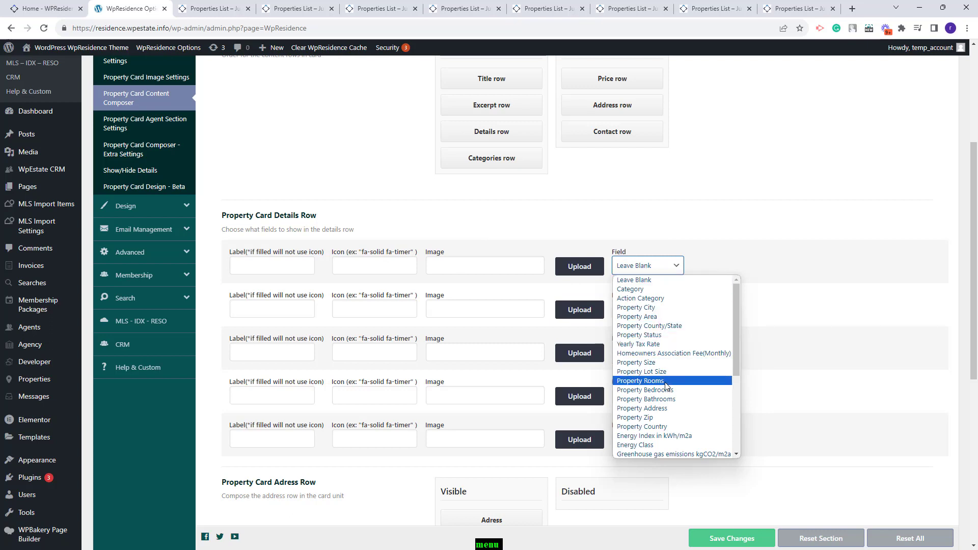
{"action": "left_click", "coordinate": [639, 362]}
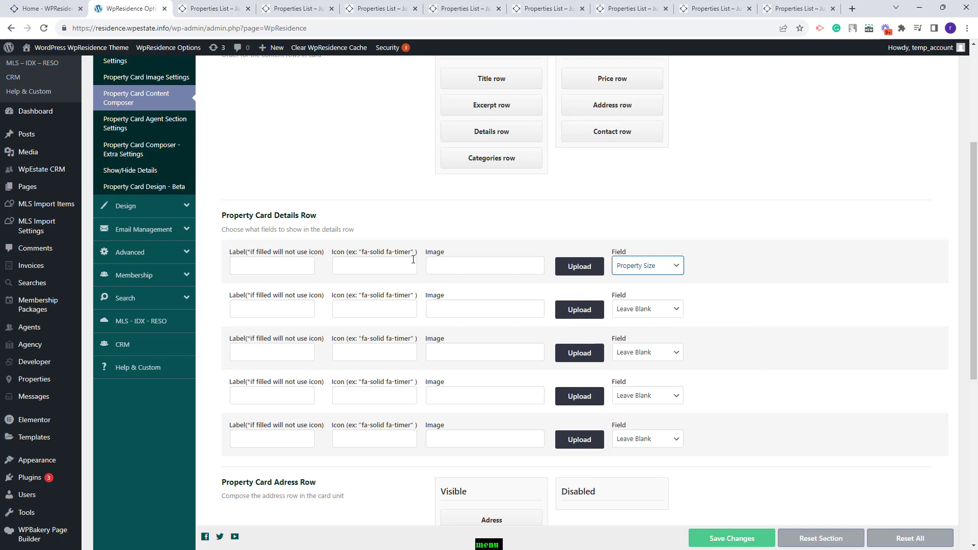
{"action": "left_click", "coordinate": [263, 265]}
{"action": "type", "text": "Size:"}
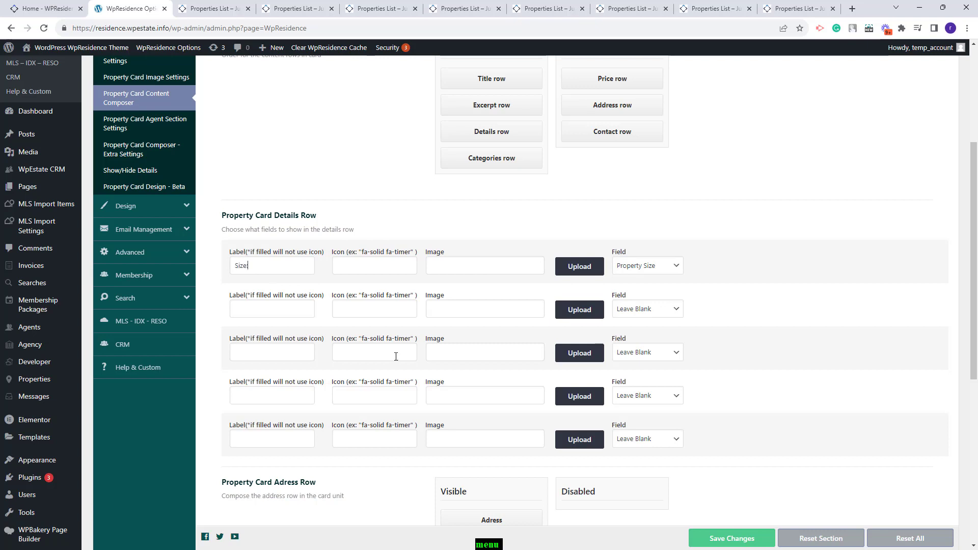
Set the second details slot to Property Lot Size and bring up Font Awesome for its icon
{"action": "left_click", "coordinate": [641, 311]}
{"action": "left_click", "coordinate": [642, 415]}
{"action": "left_click", "coordinate": [365, 312]}
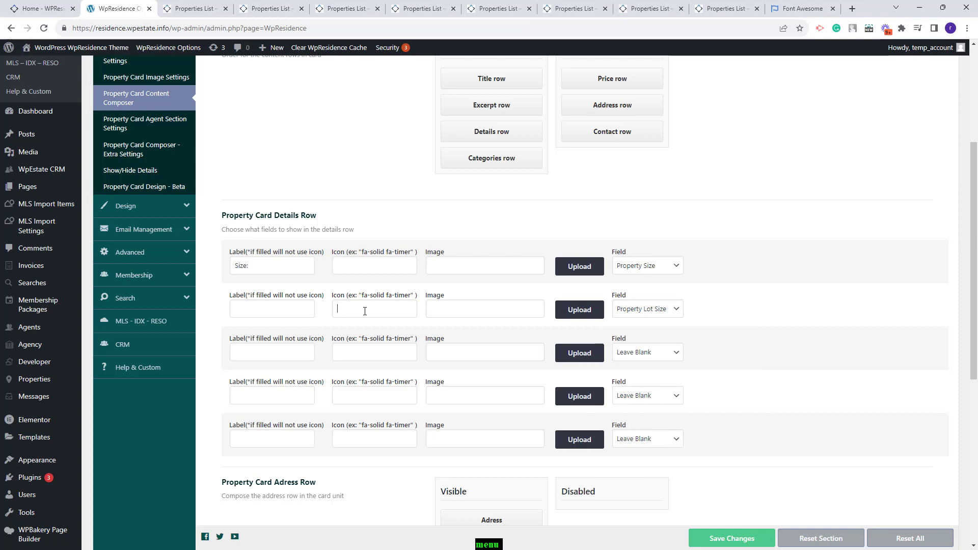
{"action": "left_click", "coordinate": [808, 8]}
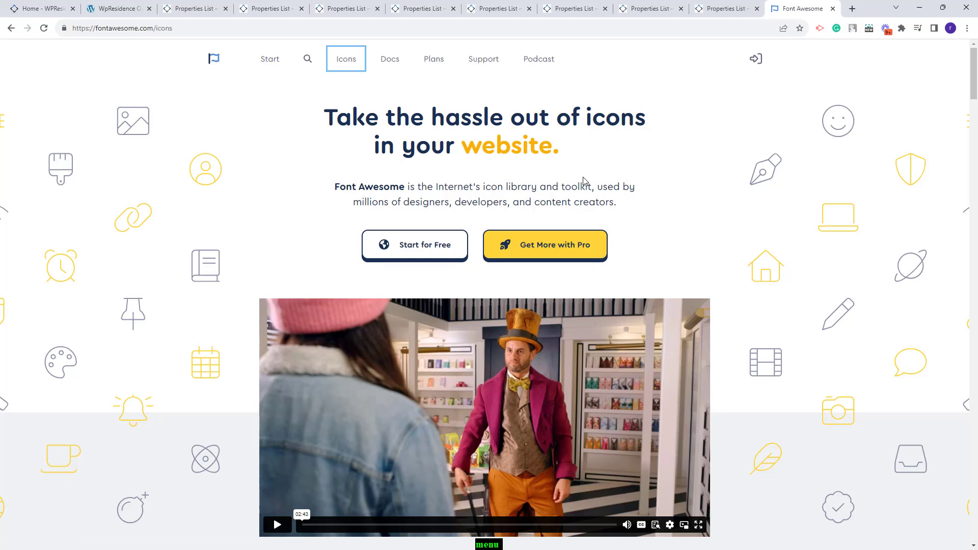
Search Font Awesome icons for 'size' and open the free window-minimize icon's details
{"action": "key", "text": "Return"}
{"action": "scroll", "coordinate": [585, 181], "scroll_direction": "down", "scroll_amount": 5}
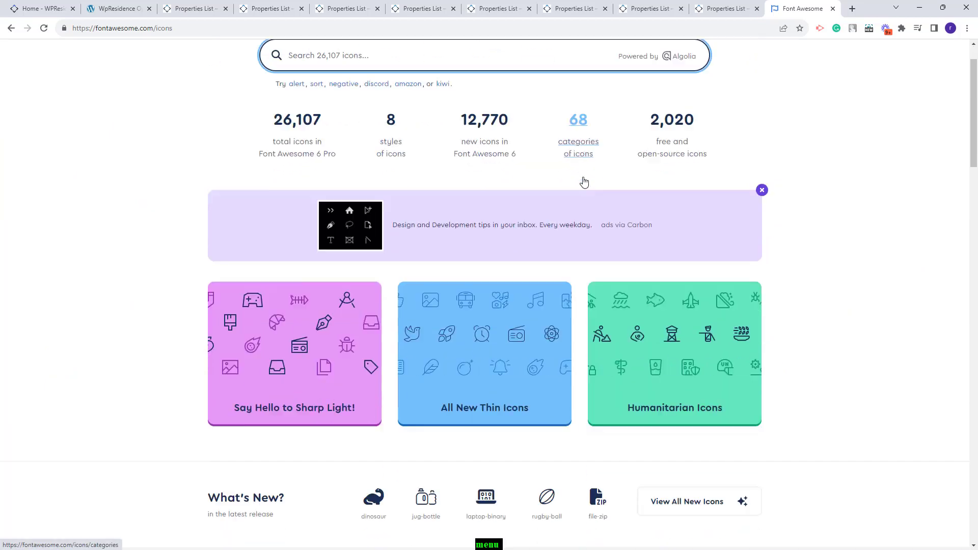
{"action": "scroll", "coordinate": [582, 181], "scroll_direction": "up", "scroll_amount": 4}
{"action": "type", "text": "s"}
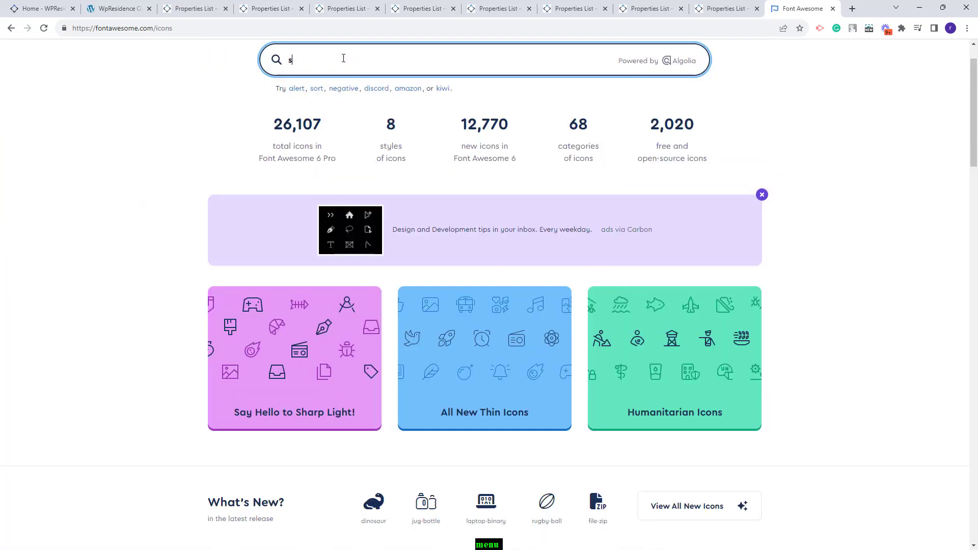
{"action": "type", "text": "ize"}
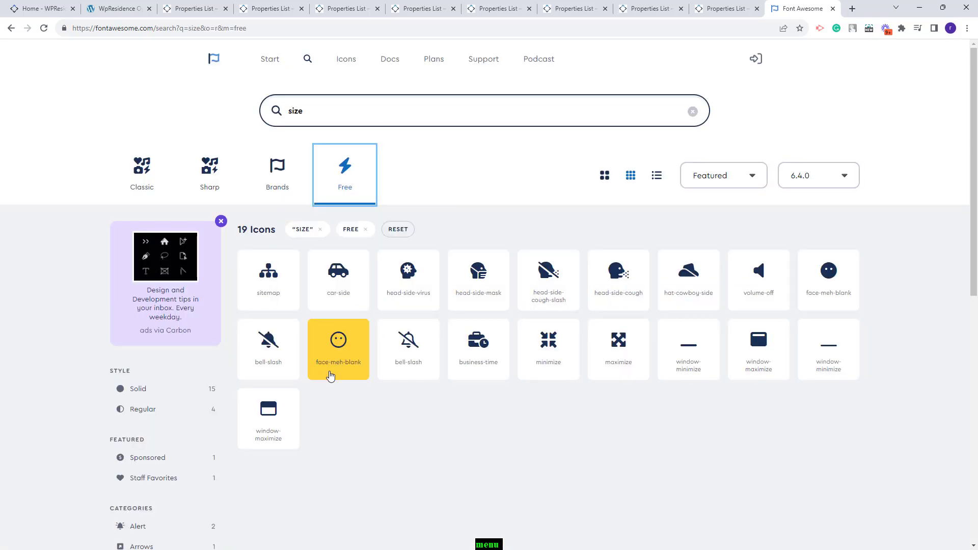
{"action": "left_click", "coordinate": [835, 351]}
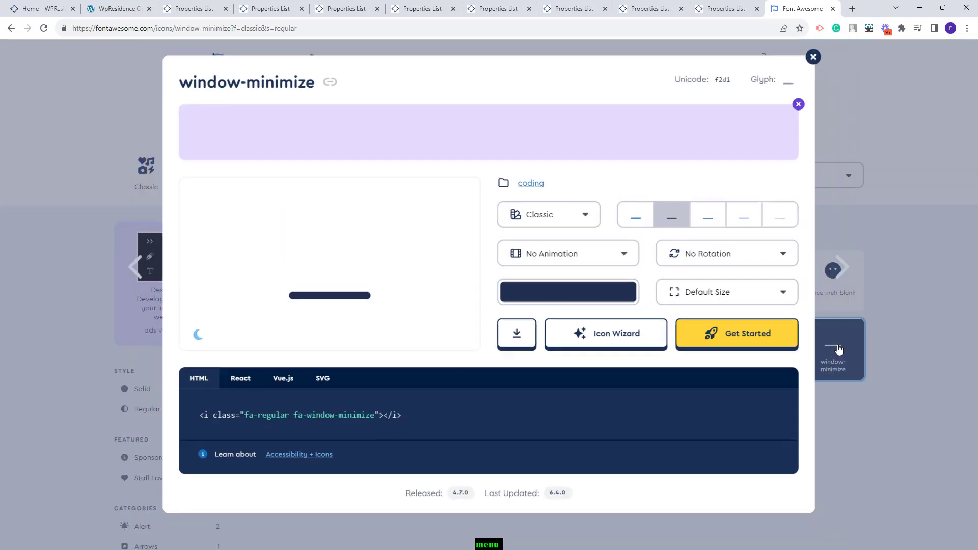
Paste the window-minimize icon code into the second slot's Icon field, removing the HTML wrapper
{"action": "key", "text": "ctrl+2"}
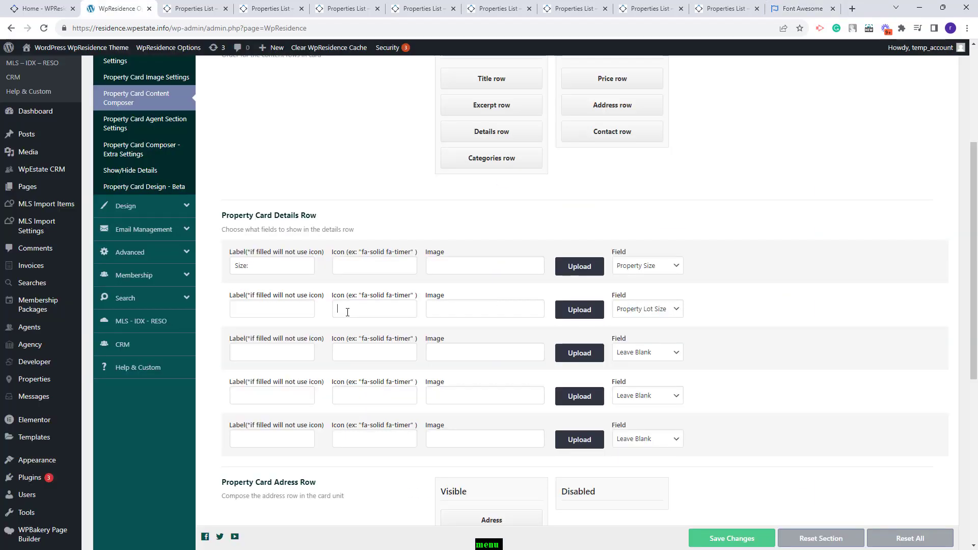
{"action": "key", "text": "ctrl+v"}
{"action": "key", "text": "Home"}
{"action": "key", "text": "shift+Right"}
{"action": "key", "text": "shift+Right"}
{"action": "key", "text": "shift+Right"}
{"action": "key", "text": "shift+Right"}
{"action": "key", "text": "shift+Right"}
{"action": "key", "text": "shift+Right"}
{"action": "key", "text": "shift+Right"}
{"action": "key", "text": "shift+Right"}
{"action": "key", "text": "shift+Right"}
{"action": "key", "text": "shift+Right"}
{"action": "key", "text": "Delete"}
Set the third slot to Property Rooms and pick the elevator image from the Media Library
{"action": "left_click", "coordinate": [643, 354]}
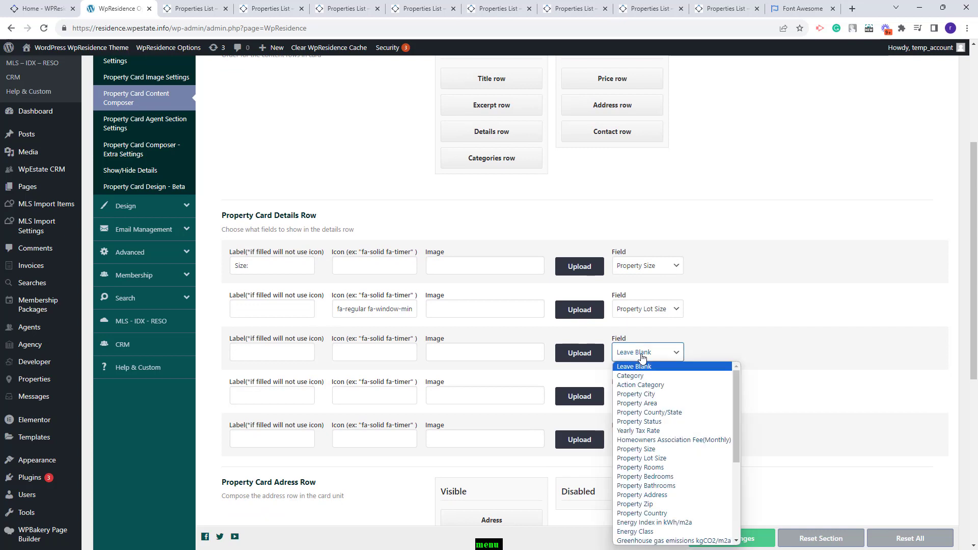
{"action": "left_click", "coordinate": [653, 469]}
{"action": "left_click", "coordinate": [463, 354]}
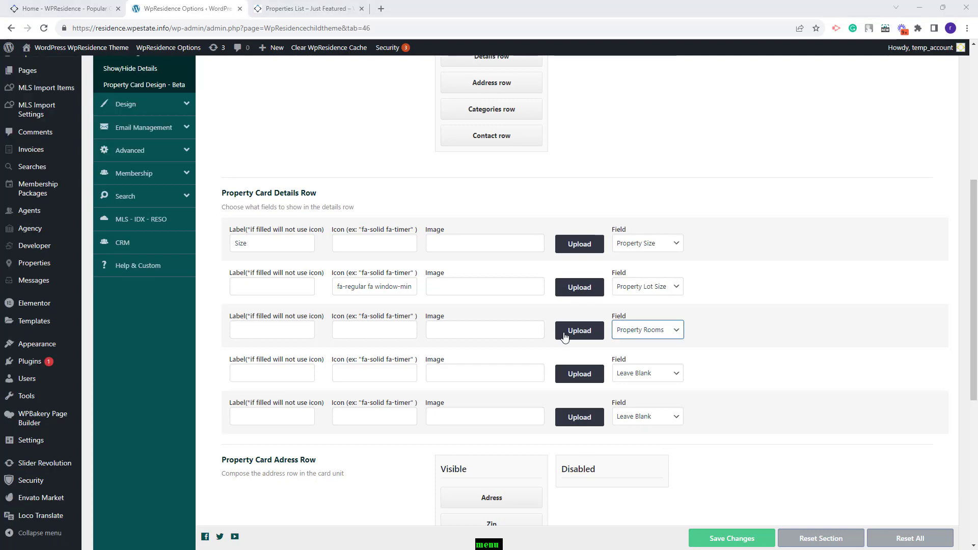
{"action": "left_click", "coordinate": [574, 332]}
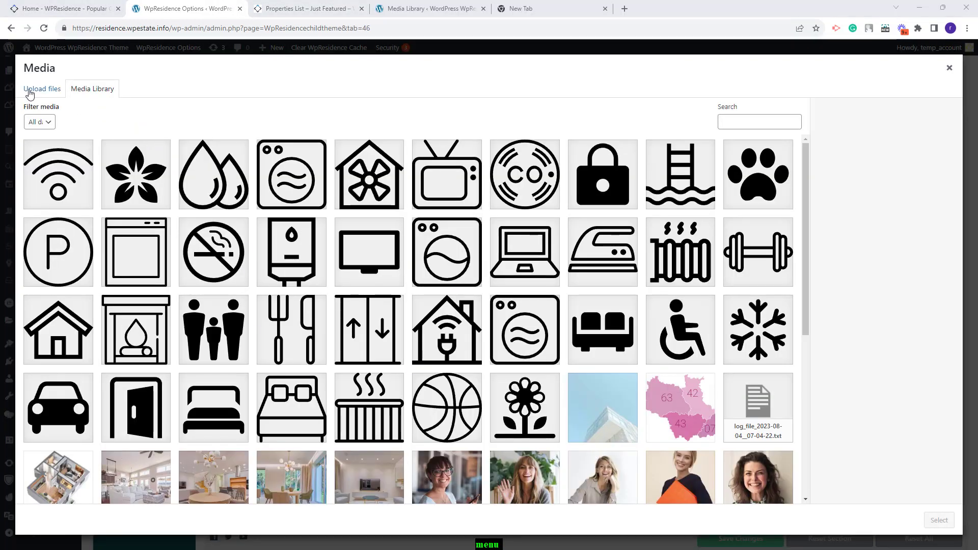
{"action": "left_click", "coordinate": [29, 92]}
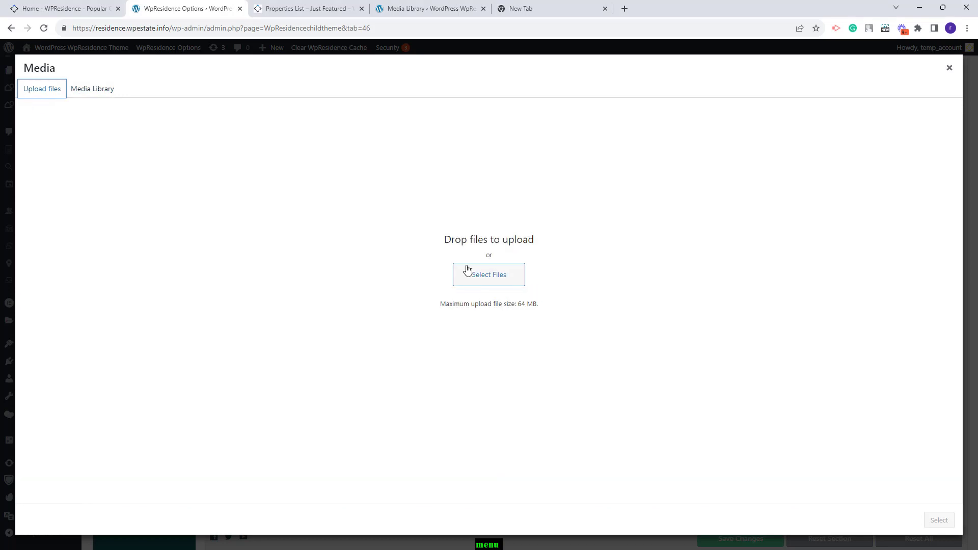
{"action": "left_click", "coordinate": [91, 90]}
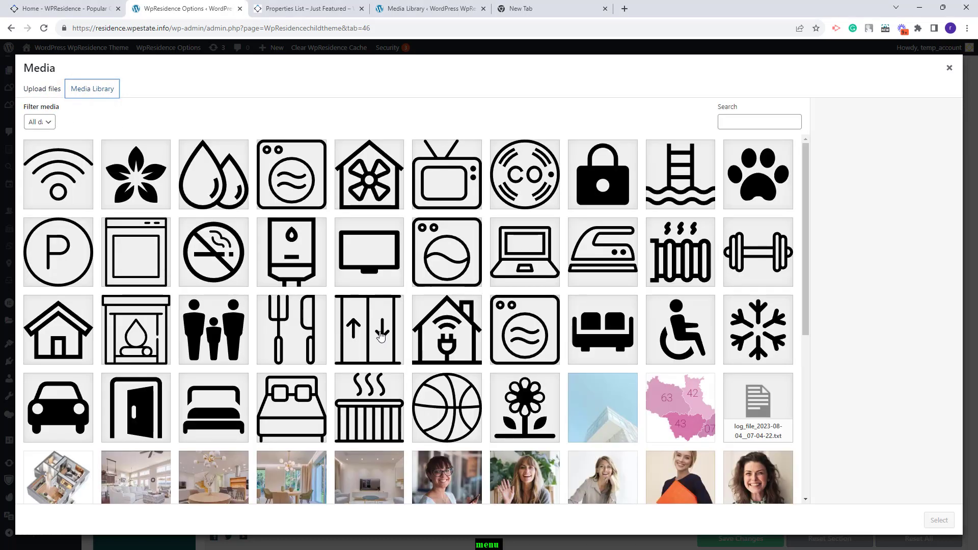
{"action": "left_click", "coordinate": [380, 335]}
Apply the elevator image to Property Rooms, save, and check the updated property cards
{"action": "left_click", "coordinate": [939, 520]}
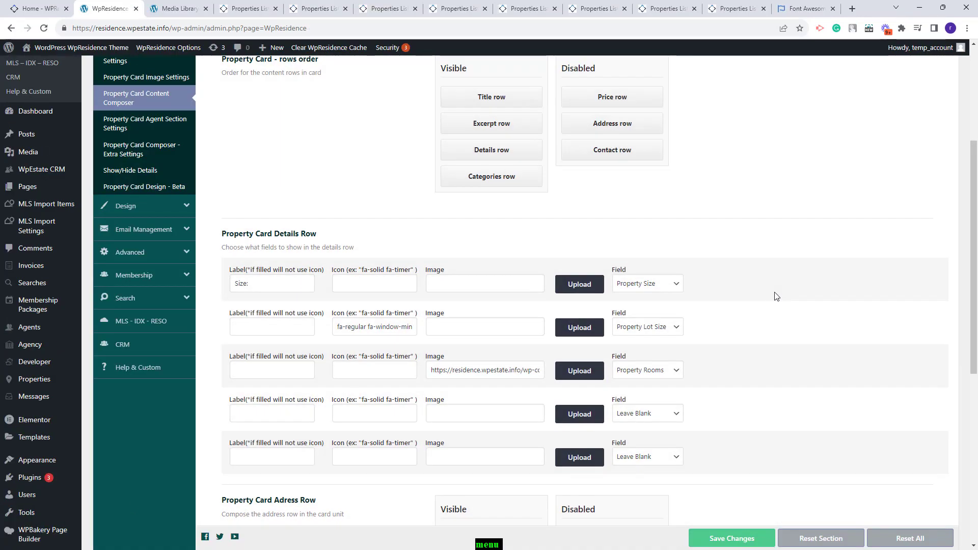
{"action": "left_click", "coordinate": [250, 8]}
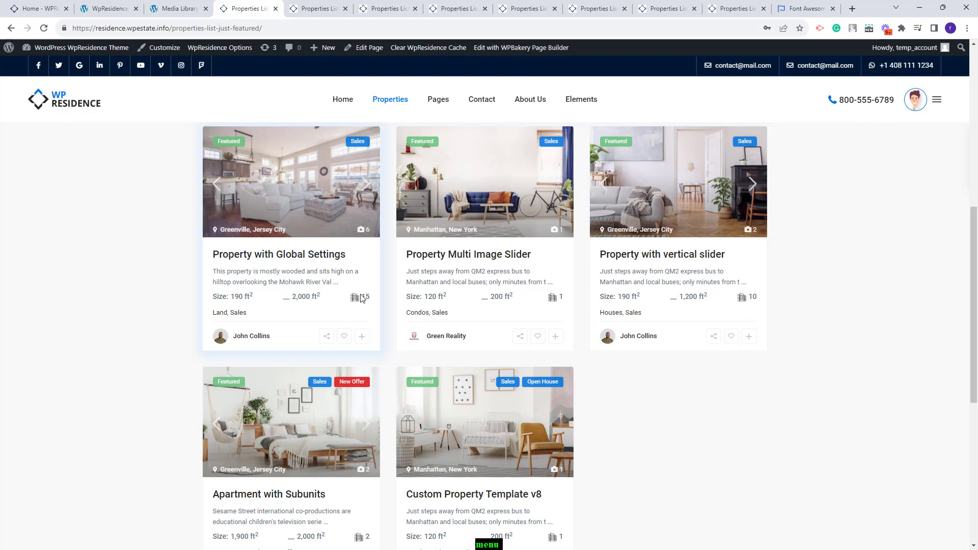
{"action": "key", "text": "ctrl+2"}
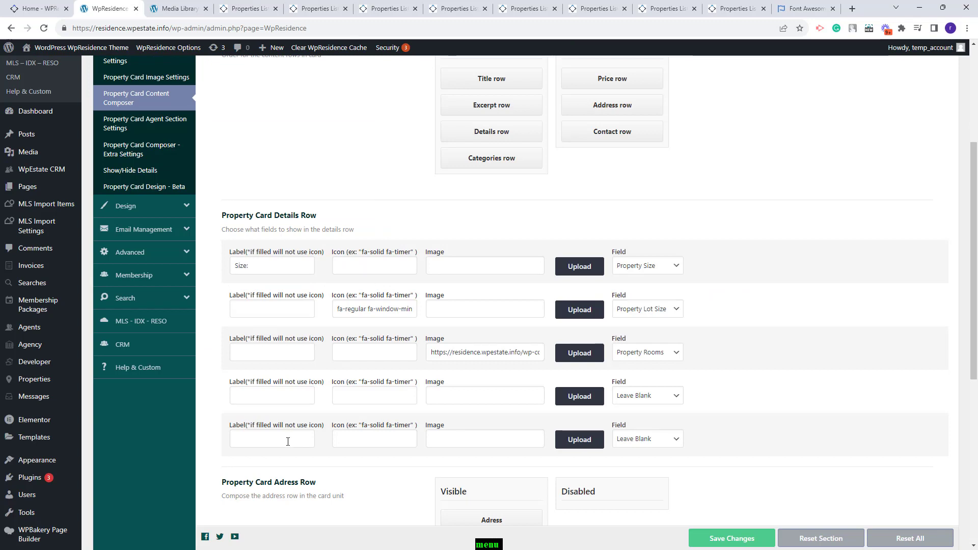
{"action": "scroll", "coordinate": [287, 441], "scroll_direction": "down", "scroll_amount": 6}
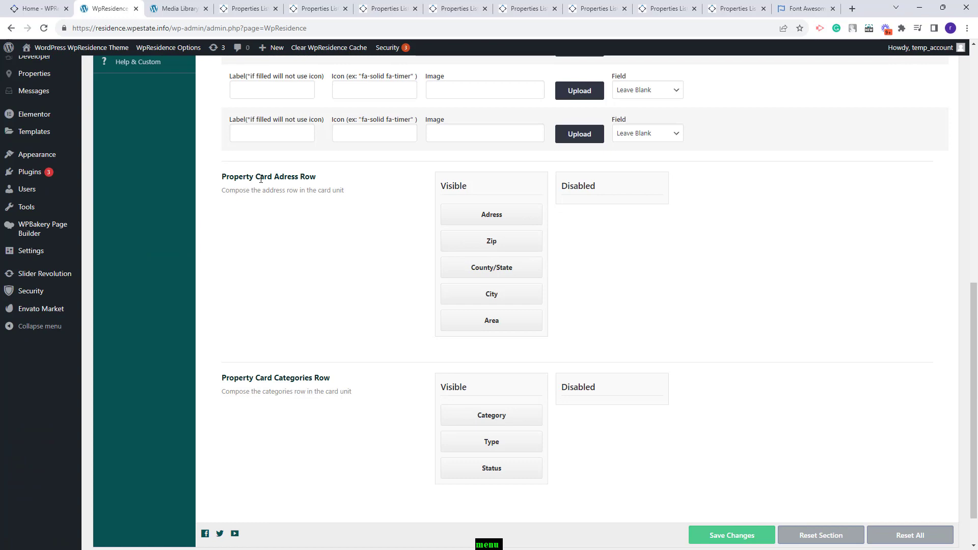
Move the Address row back into Visible directly under the Title row
{"action": "scroll", "coordinate": [313, 191], "scroll_direction": "up", "scroll_amount": 10}
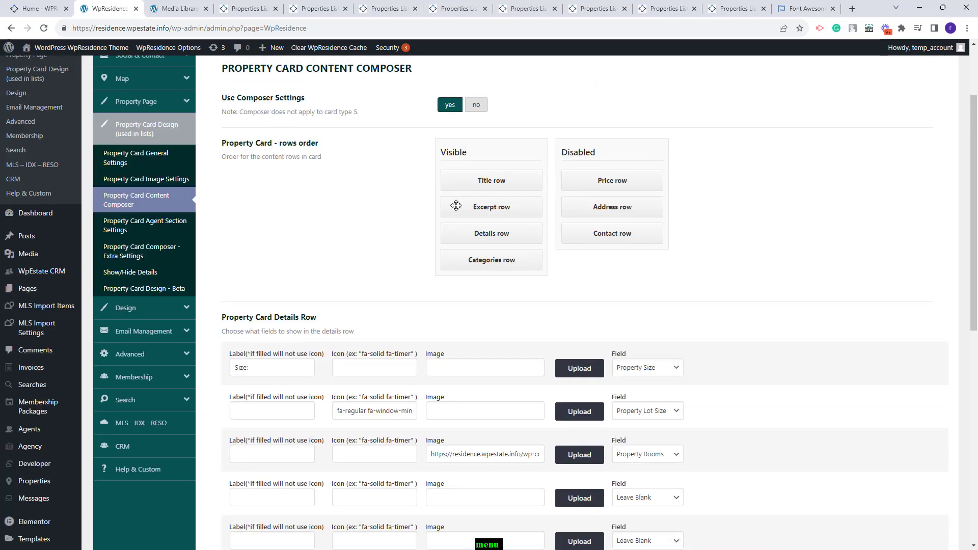
{"action": "left_click_drag", "start_coordinate": [634, 206], "coordinate": [515, 214]}
{"action": "scroll", "coordinate": [302, 277], "scroll_direction": "down", "scroll_amount": 9}
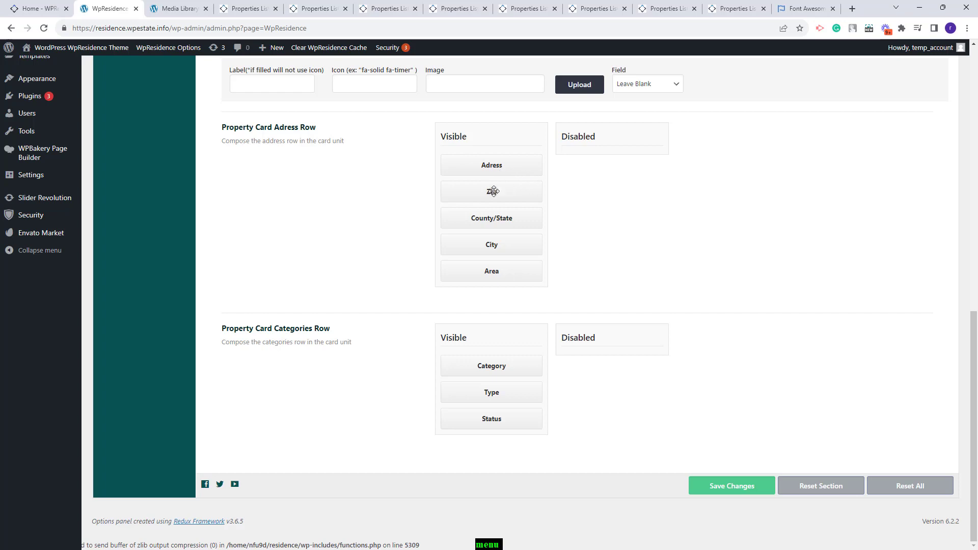
Disable Zip, County/State, City and Area in the address row, then view the listing
{"action": "left_click_drag", "start_coordinate": [494, 191], "coordinate": [606, 193]}
{"action": "left_click_drag", "start_coordinate": [492, 218], "coordinate": [617, 235]}
{"action": "left_click_drag", "start_coordinate": [492, 245], "coordinate": [606, 240]}
{"action": "left_click_drag", "start_coordinate": [492, 218], "coordinate": [611, 245]}
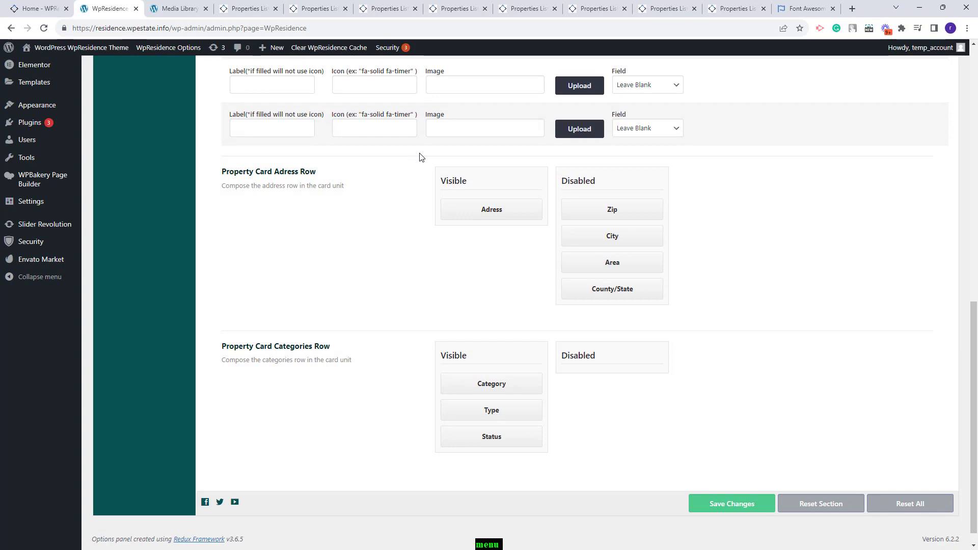
{"action": "left_click", "coordinate": [250, 8]}
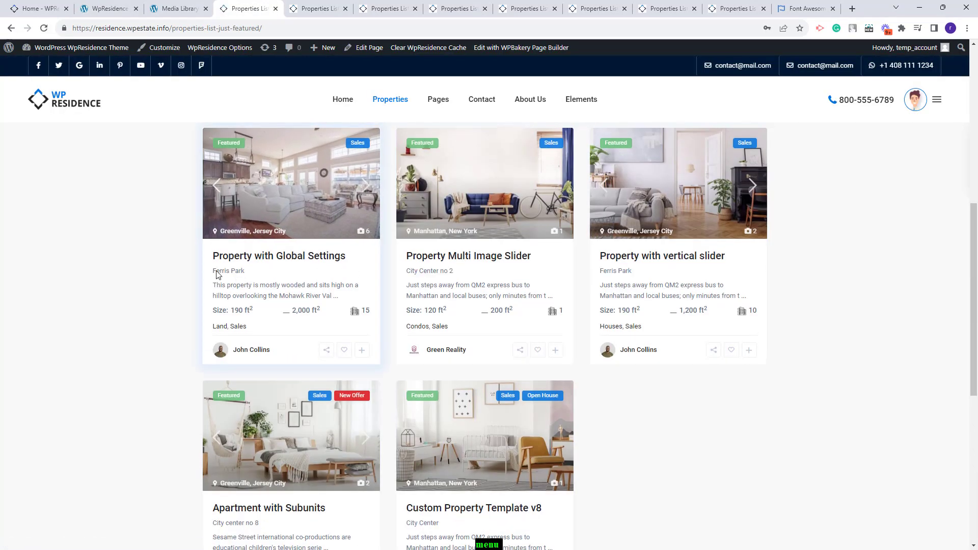
{"action": "key", "text": "ctrl+2"}
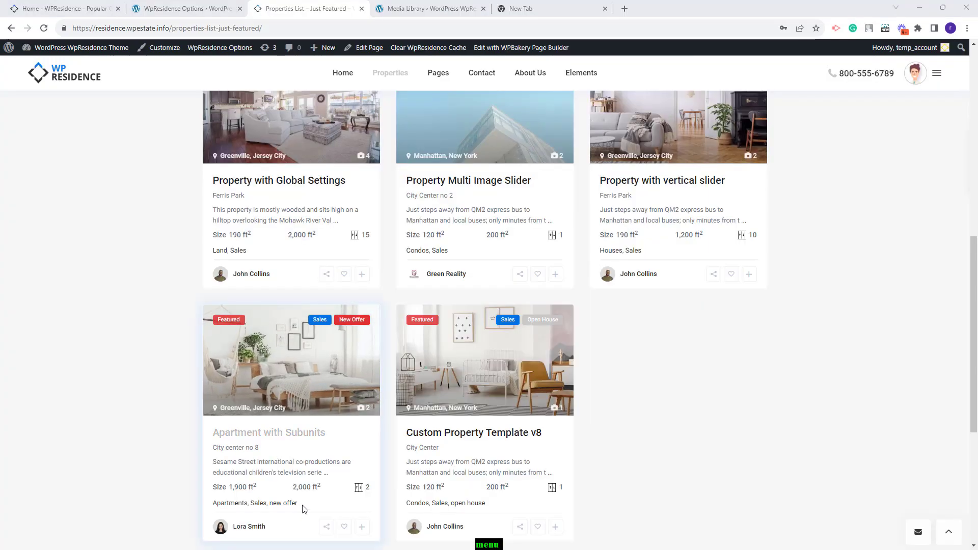
Disable Type and Status in the categories row so only Category shows, and save
{"action": "left_click_drag", "start_coordinate": [299, 504], "coordinate": [214, 506]}
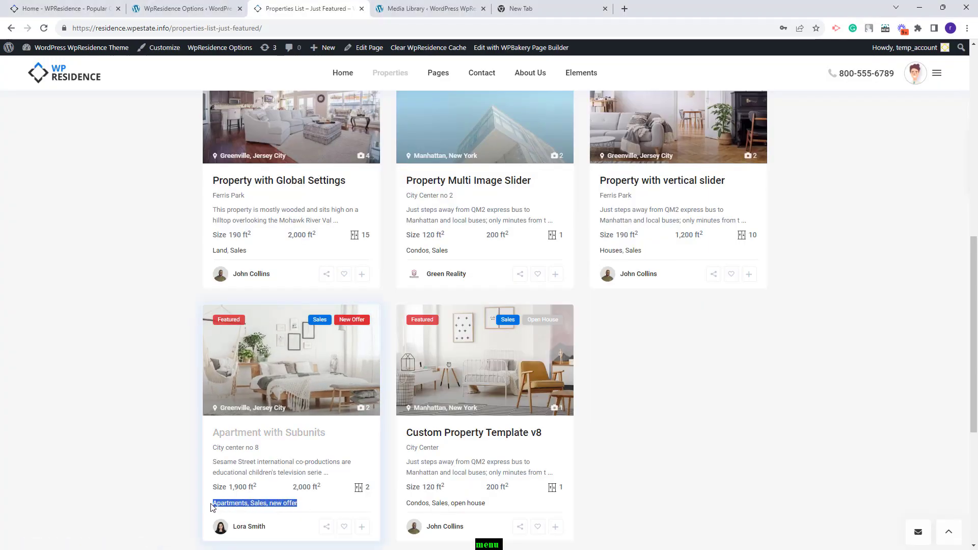
{"action": "left_click", "coordinate": [213, 506]}
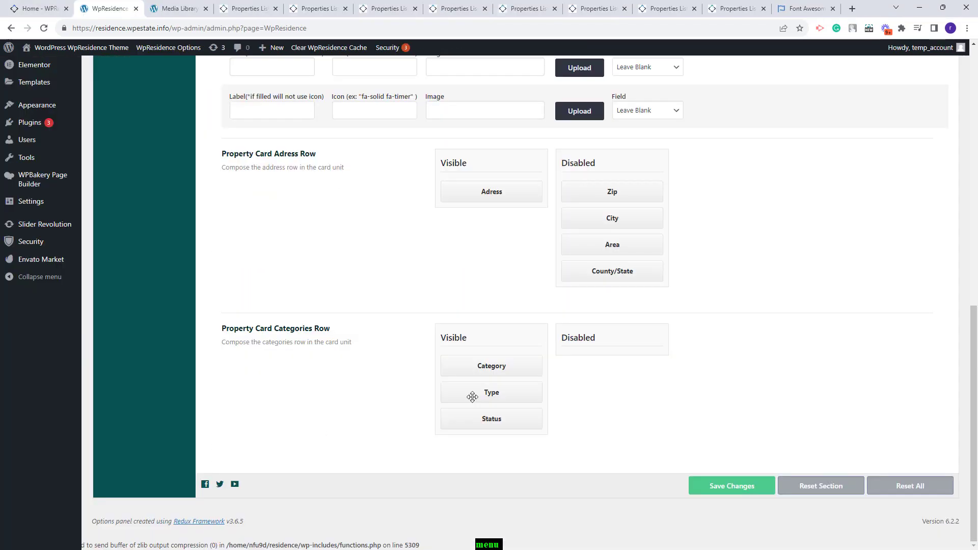
{"action": "left_click_drag", "start_coordinate": [470, 395], "coordinate": [613, 393]}
{"action": "left_click_drag", "start_coordinate": [514, 415], "coordinate": [608, 419]}
{"action": "left_click", "coordinate": [733, 486]}
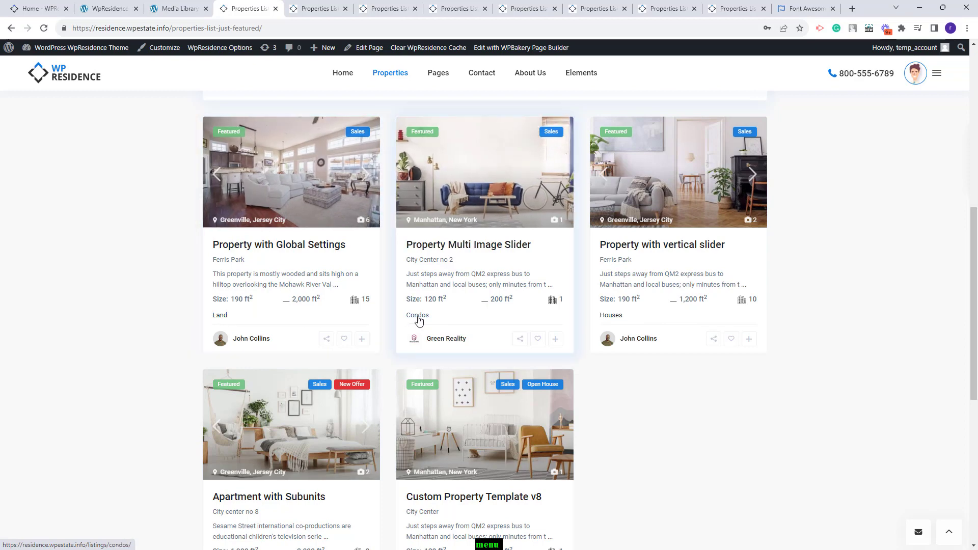
{"action": "scroll", "coordinate": [506, 488], "scroll_direction": "down", "scroll_amount": 3}
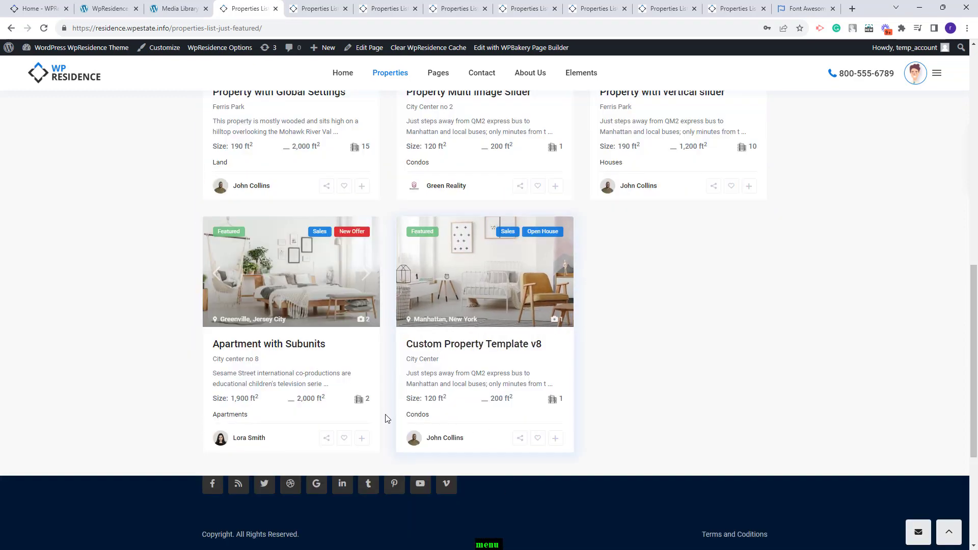
{"action": "key", "text": "ctrl+2"}
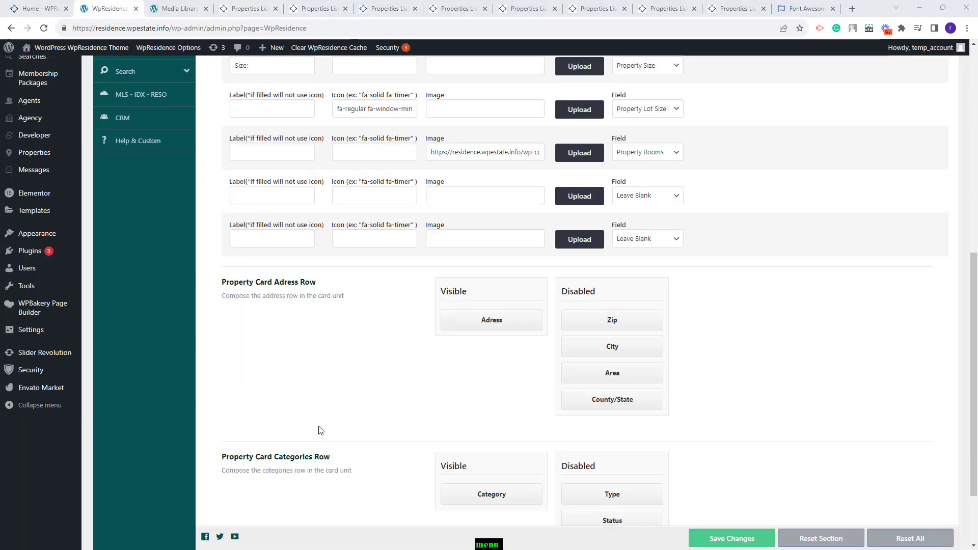
{"action": "scroll", "coordinate": [328, 425], "scroll_direction": "up", "scroll_amount": 4}
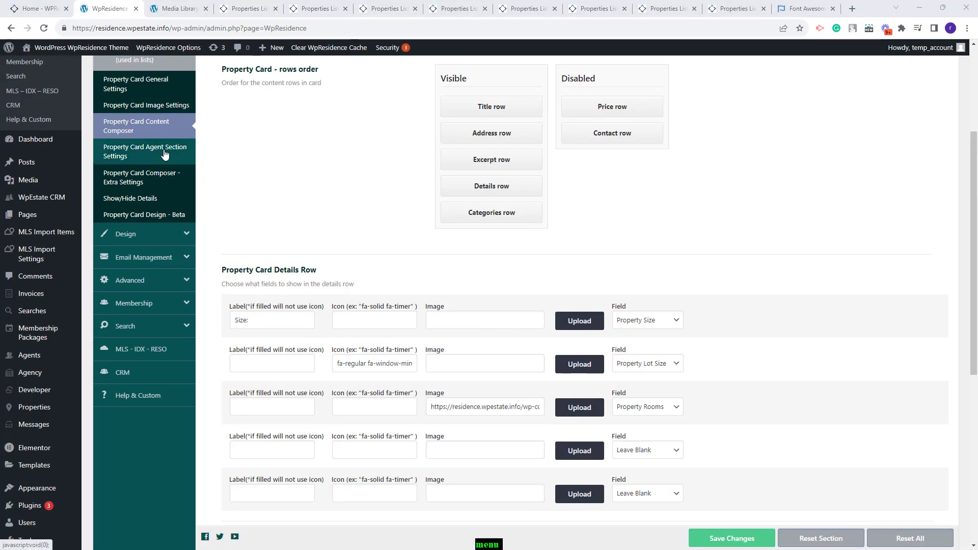
Open Property Card Agent Section Settings and compare them with the live cards
{"action": "left_click", "coordinate": [164, 154]}
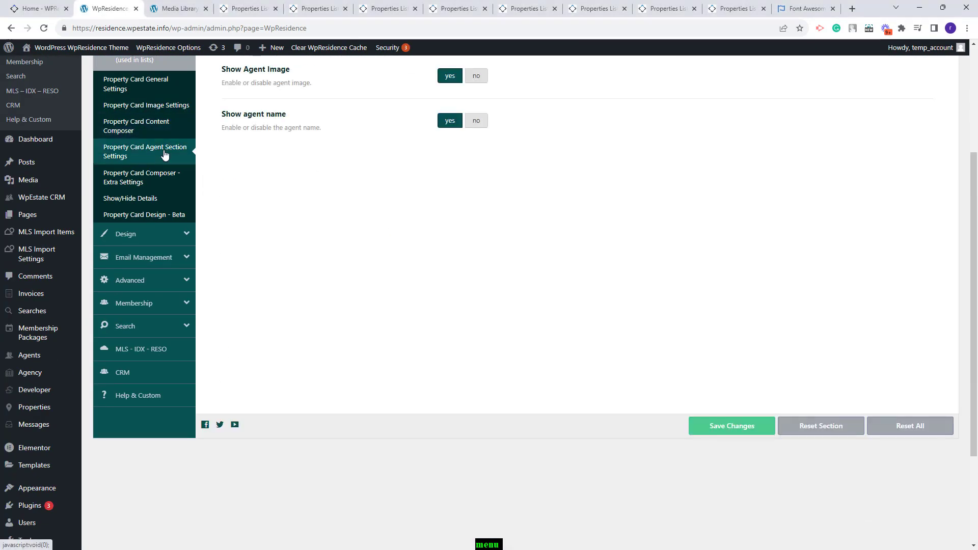
{"action": "scroll", "coordinate": [477, 224], "scroll_direction": "up", "scroll_amount": 2}
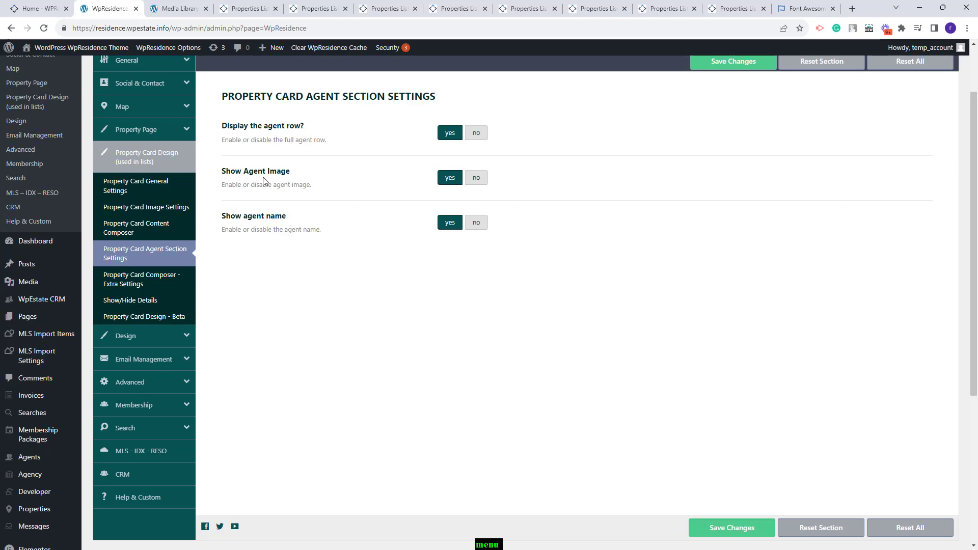
{"action": "key", "text": "ctrl+4"}
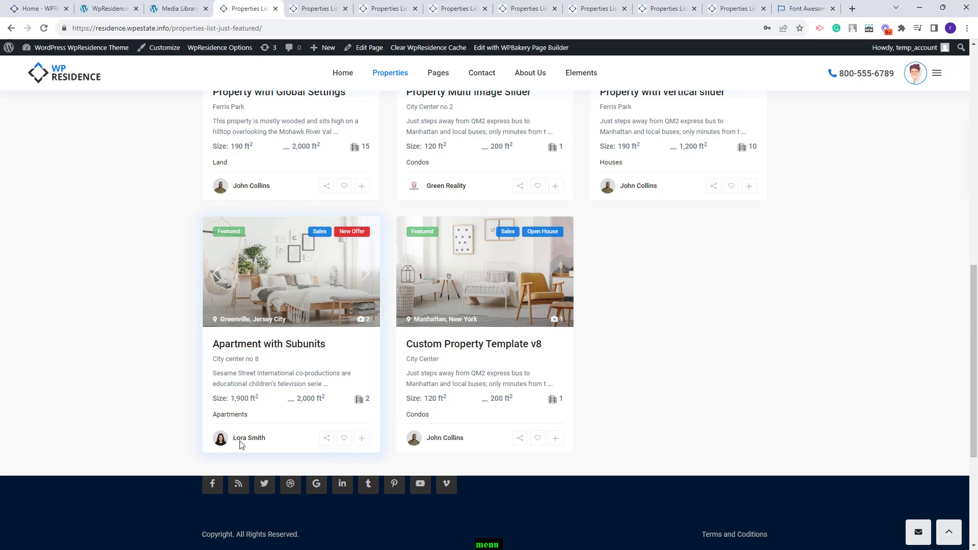
{"action": "left_click", "coordinate": [79, 5]}
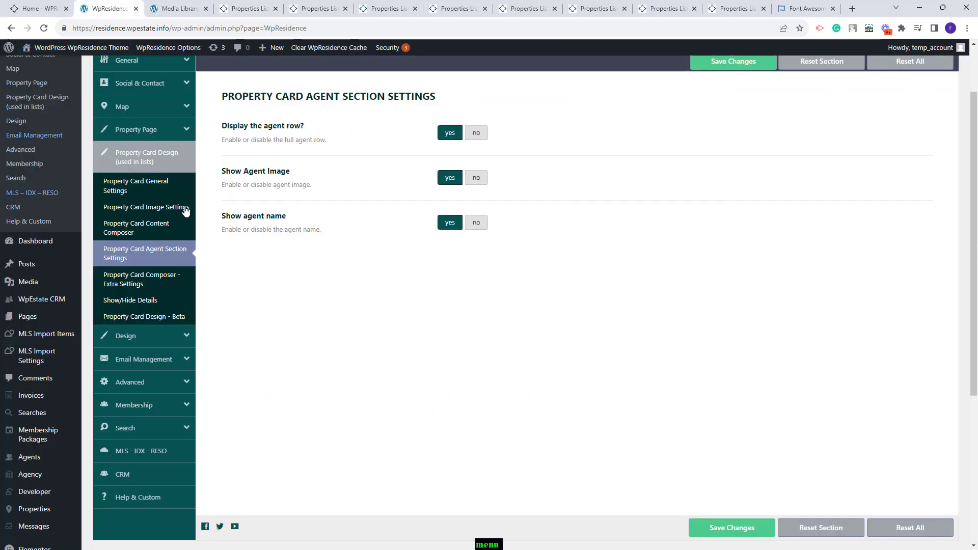
Test hiding the whole agent row on cards, save, and check the result
{"action": "left_click", "coordinate": [477, 133]}
{"action": "left_click", "coordinate": [747, 71]}
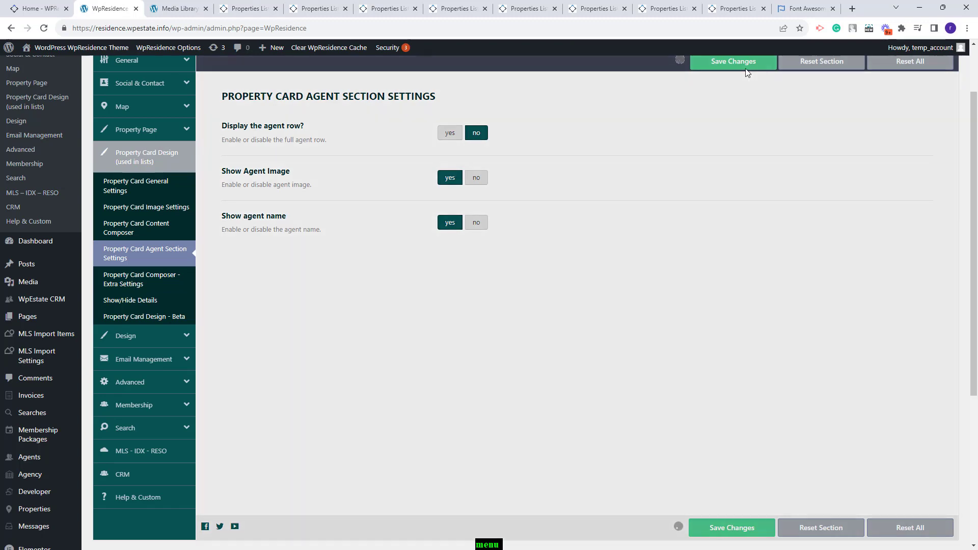
{"action": "left_click", "coordinate": [247, 9]}
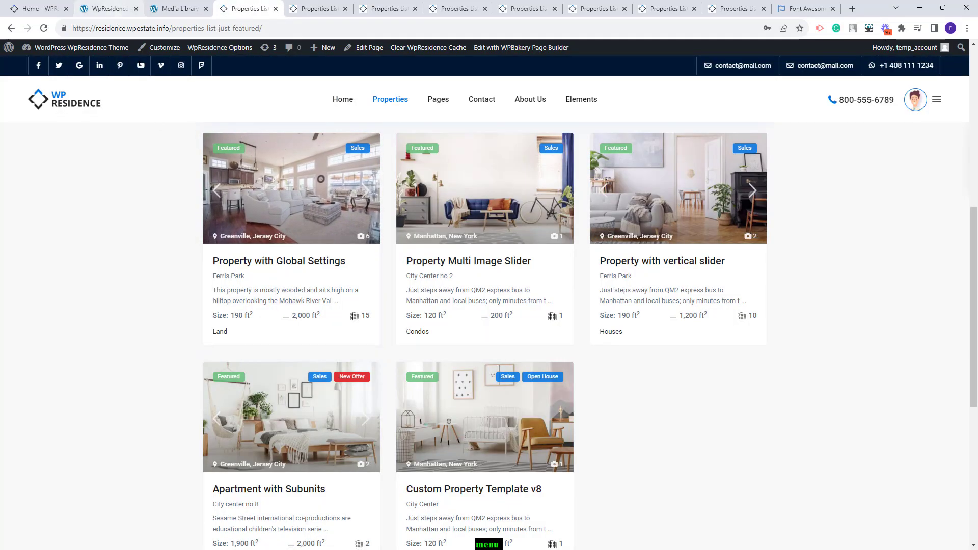
{"action": "left_click", "coordinate": [108, 9]}
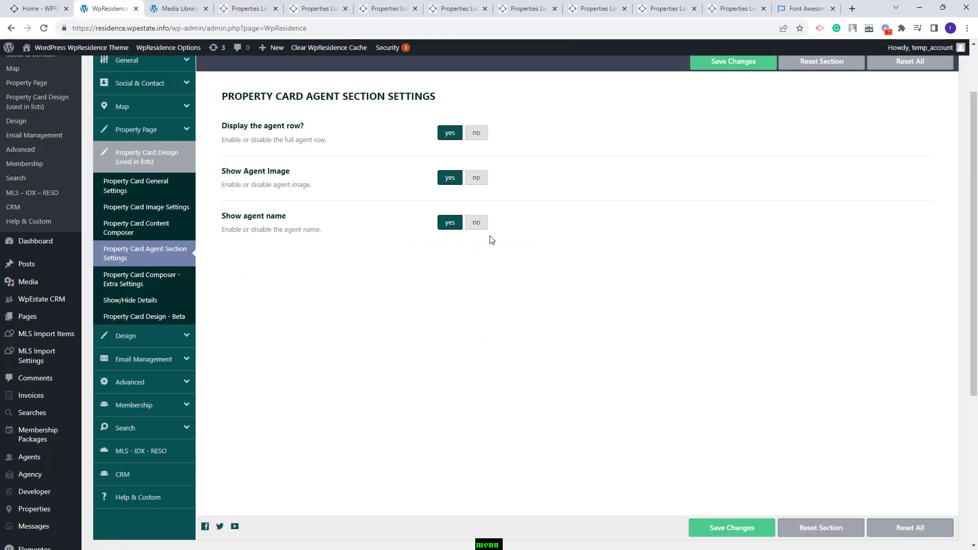
Test hiding the agent image on cards, save, and check the result
{"action": "left_click", "coordinate": [477, 180]}
{"action": "left_click", "coordinate": [745, 67]}
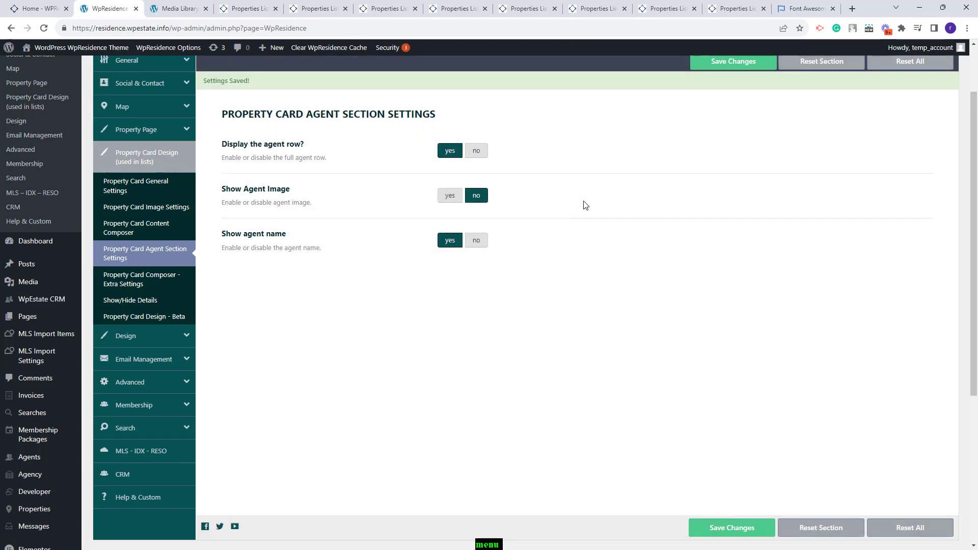
{"action": "left_click", "coordinate": [250, 9]}
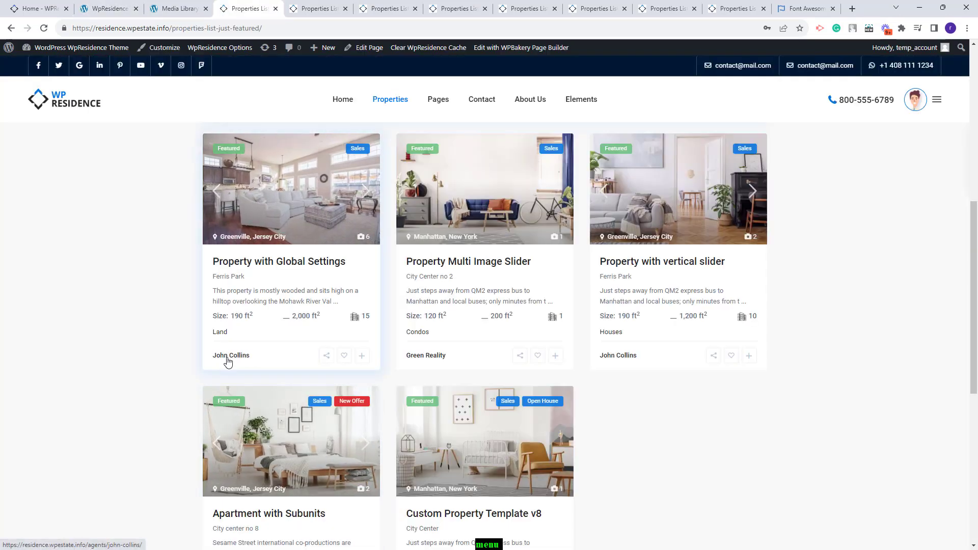
{"action": "left_click", "coordinate": [109, 8]}
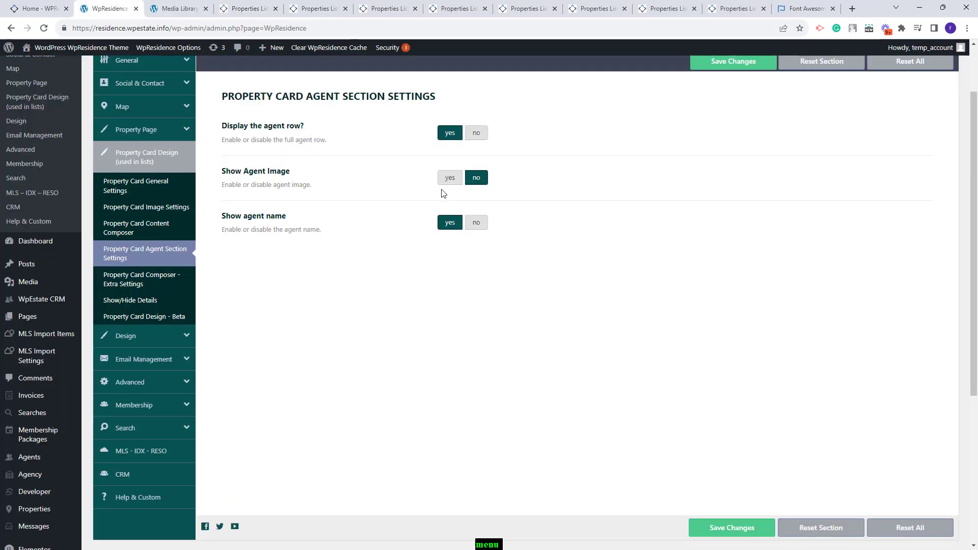
Set Show Agent Image to yes and Show agent name to no, save, and view the cards
{"action": "left_click", "coordinate": [455, 181]}
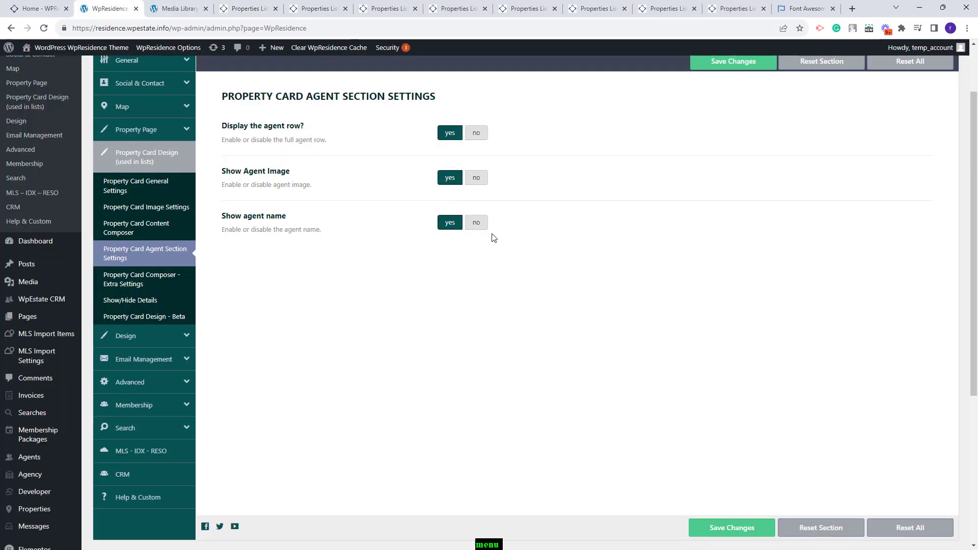
{"action": "left_click", "coordinate": [479, 224]}
{"action": "left_click", "coordinate": [745, 66]}
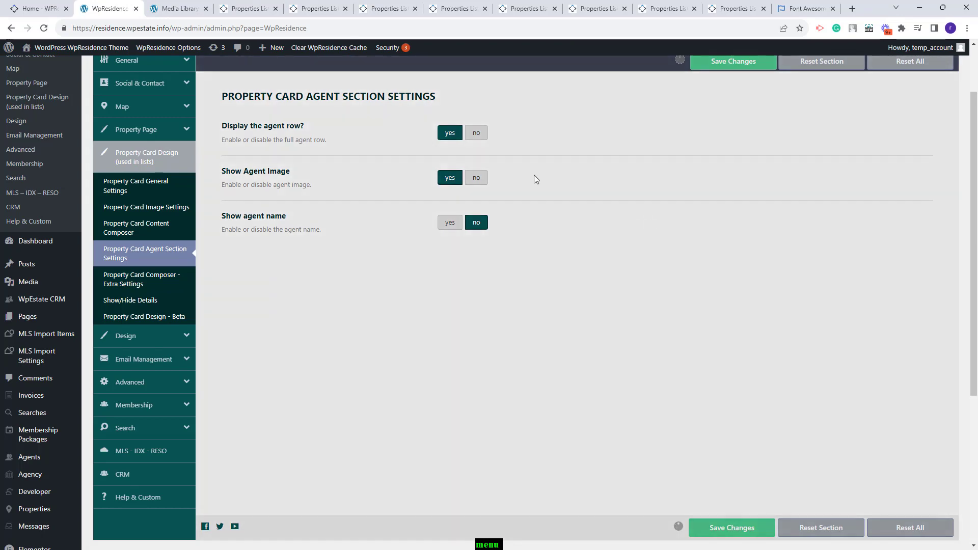
{"action": "left_click", "coordinate": [249, 9]}
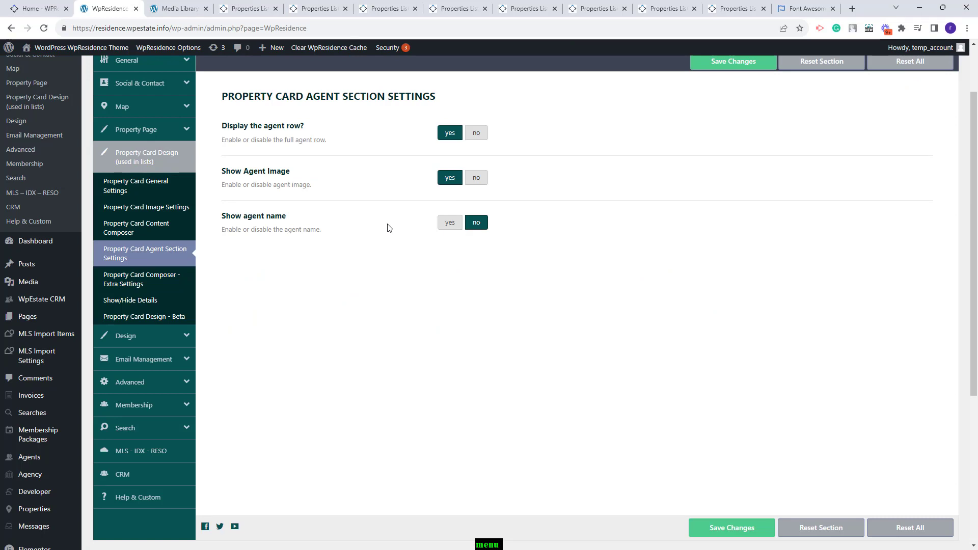
Open Property Card Composer - Extra Settings and its Show/Hide Details section
{"action": "left_click", "coordinate": [137, 285]}
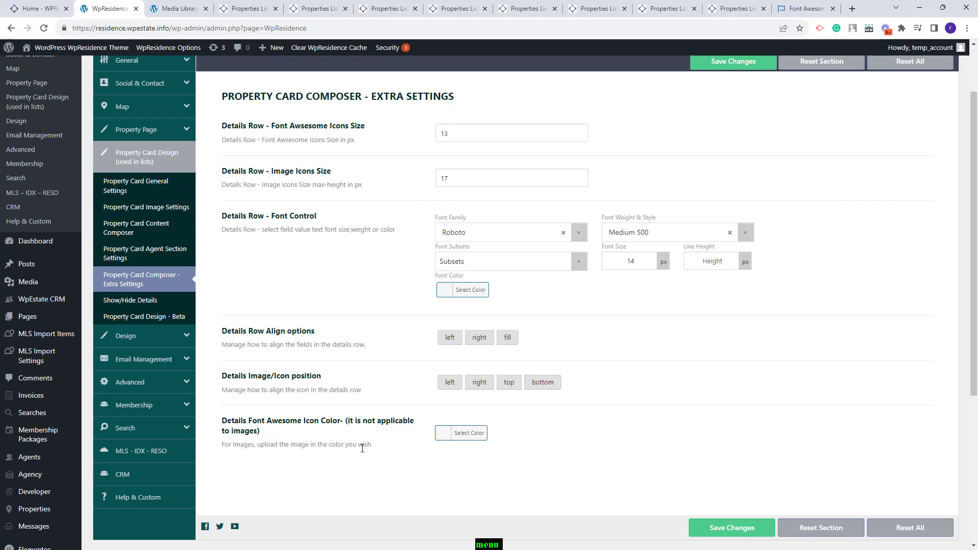
{"action": "left_click", "coordinate": [148, 300]}
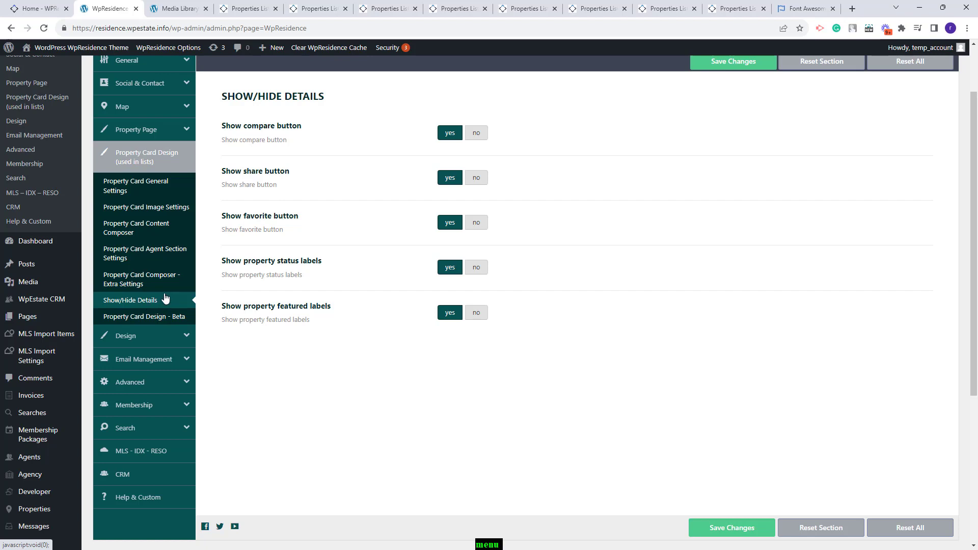
Compare the Show/Hide Details options against the live property cards
{"action": "left_click", "coordinate": [165, 298]}
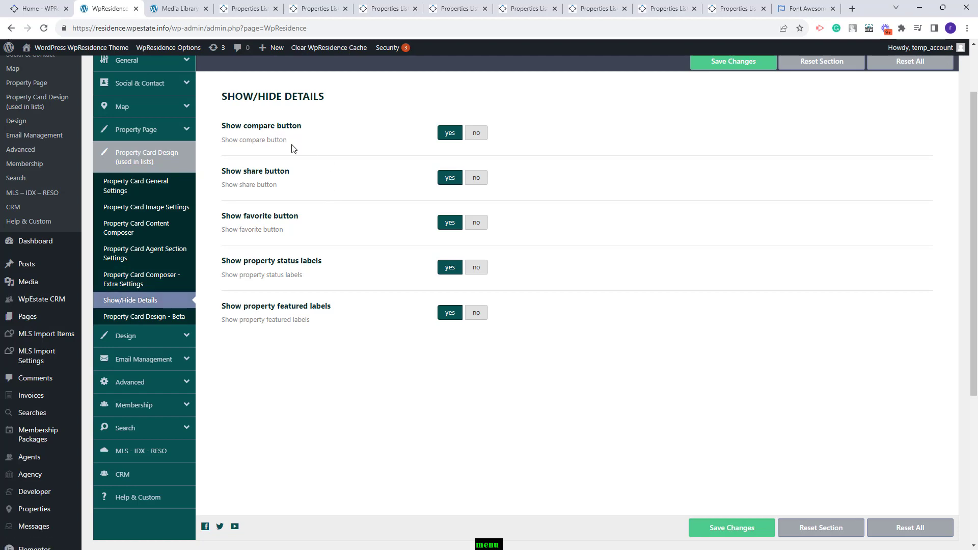
{"action": "key", "text": "ctrl+4"}
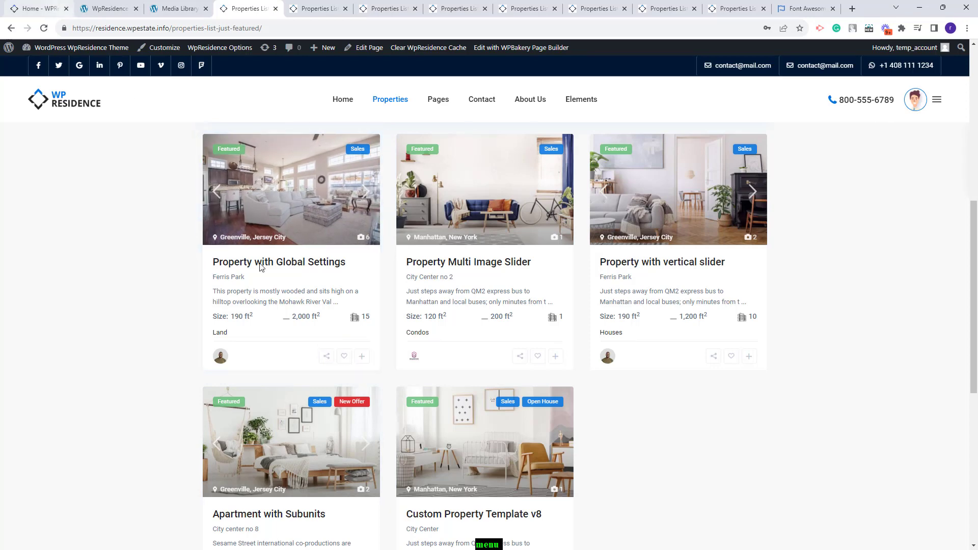
{"action": "key", "text": "ctrl+2"}
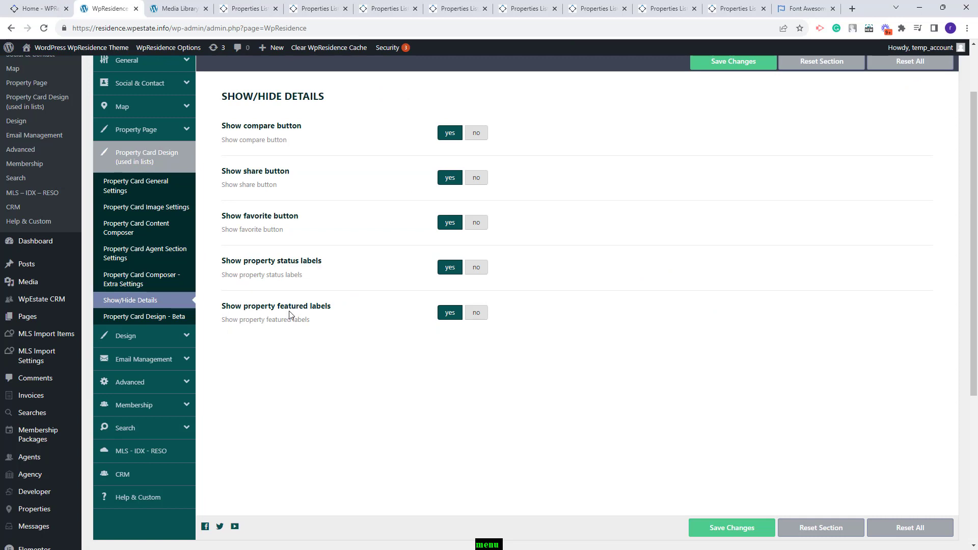
{"action": "left_click", "coordinate": [244, 10]}
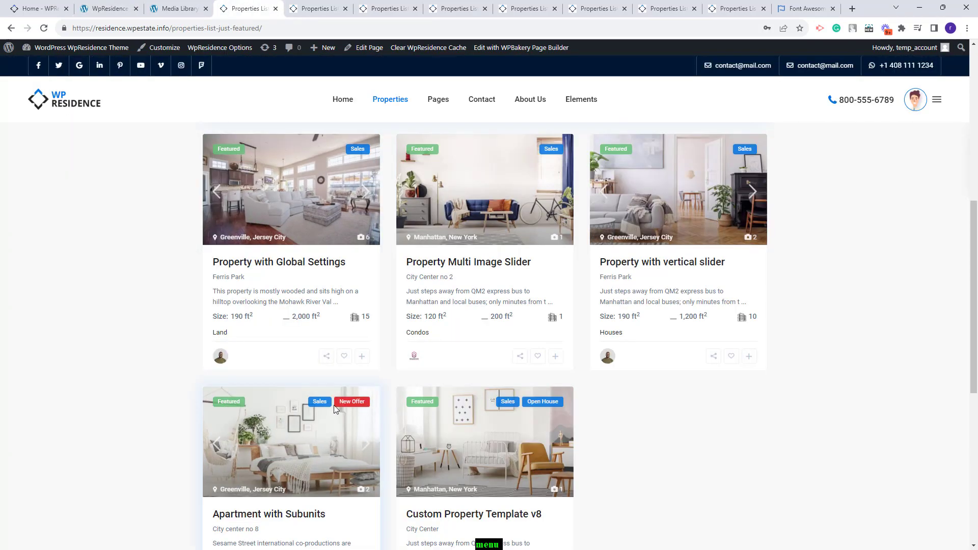
Set compare, share, favorite, status and featured label toggles to no and save
{"action": "left_click", "coordinate": [476, 133]}
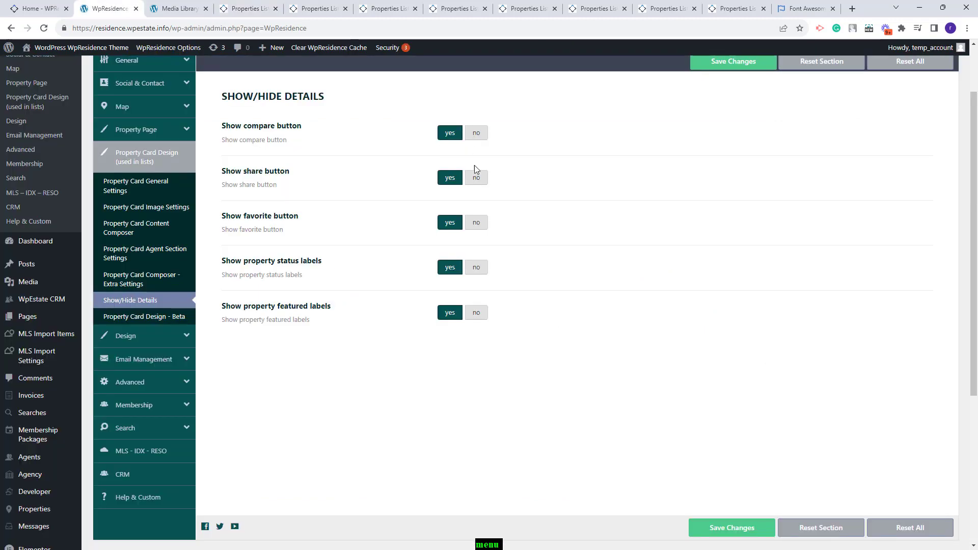
{"action": "left_click", "coordinate": [476, 177]}
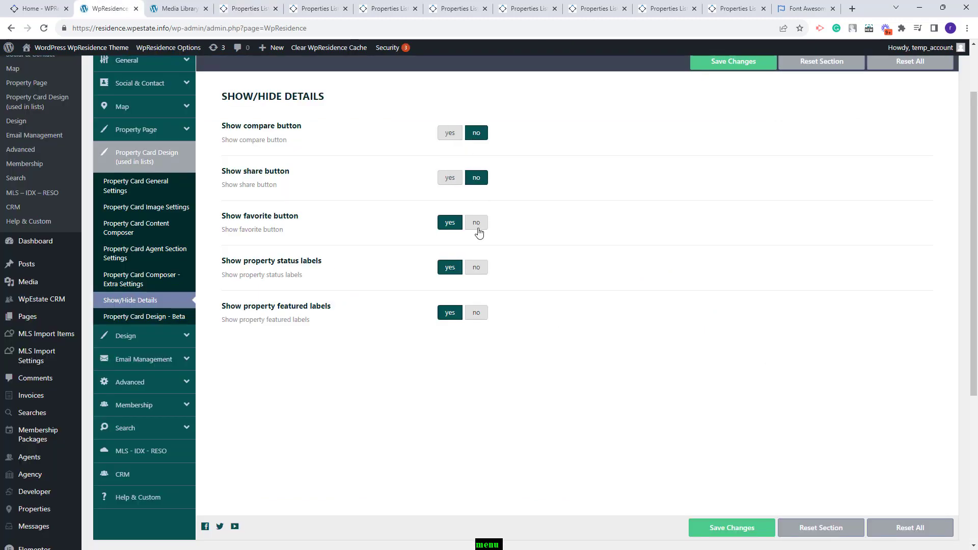
{"action": "left_click", "coordinate": [477, 225]}
{"action": "left_click", "coordinate": [477, 267]}
{"action": "left_click", "coordinate": [477, 312]}
{"action": "left_click", "coordinate": [718, 61]}
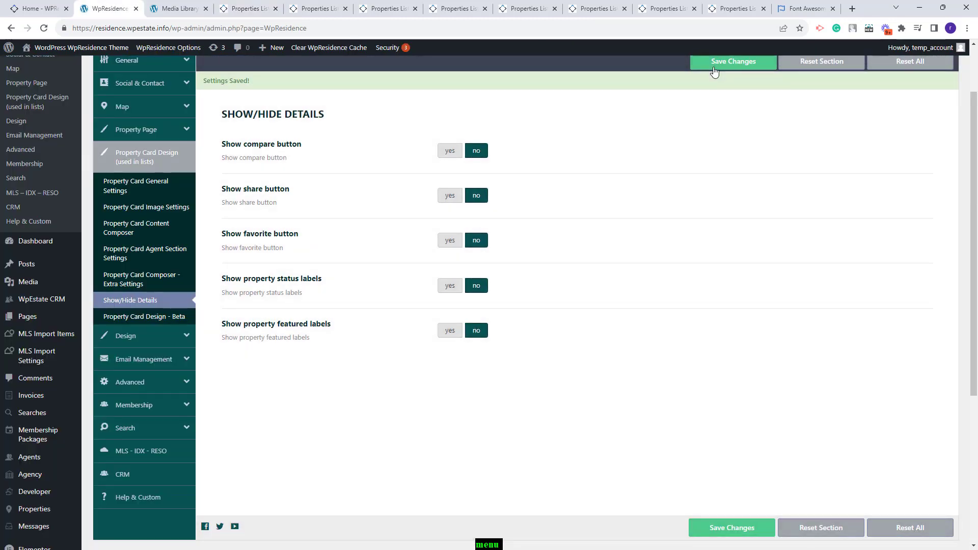
{"action": "left_click", "coordinate": [249, 8]}
Reload the list to confirm the hidden buttons, then open Property Card Design - Beta
{"action": "key", "text": "F5"}
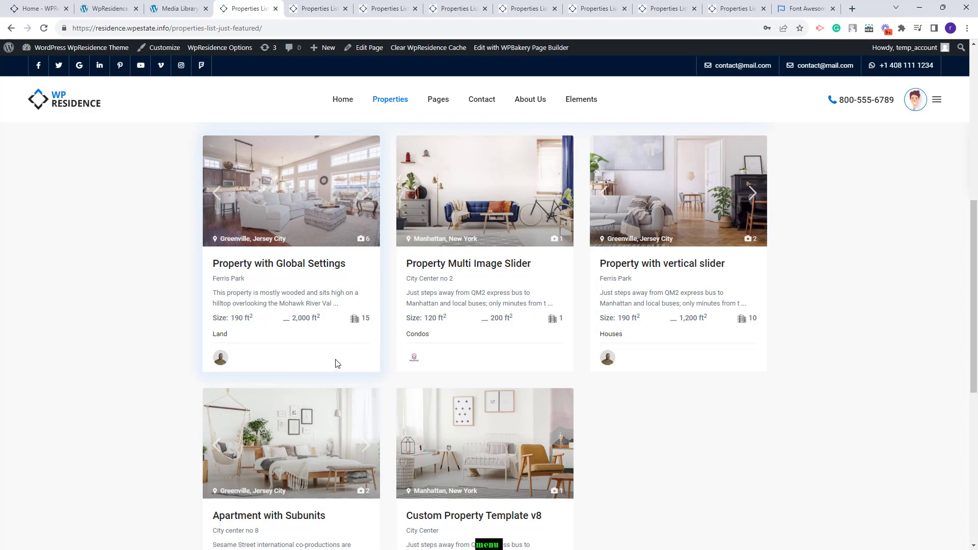
{"action": "key", "text": "ctrl+2"}
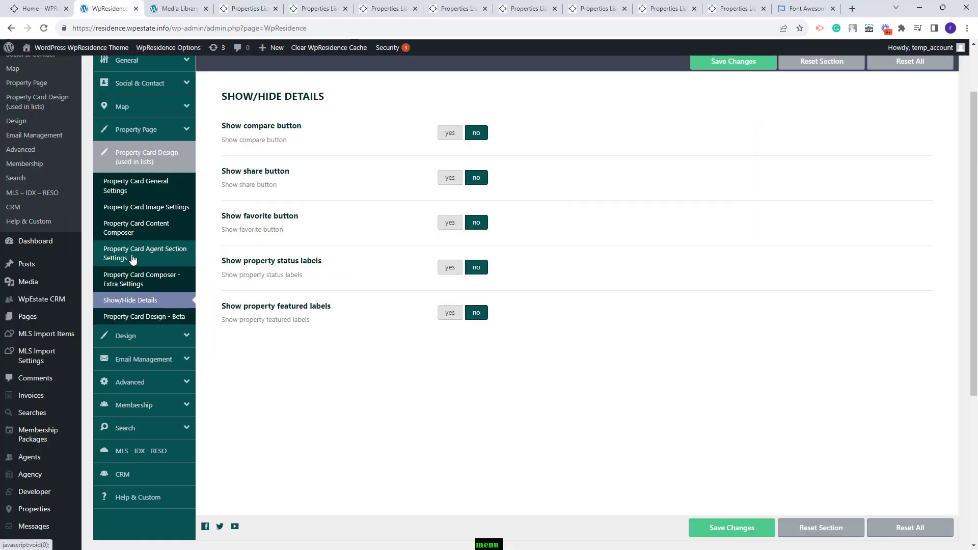
{"action": "left_click", "coordinate": [125, 316]}
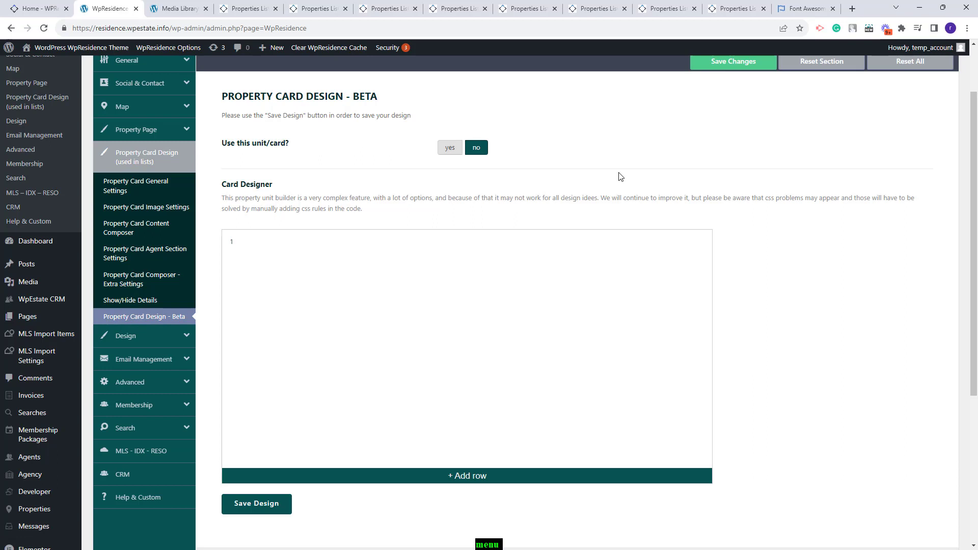
Set 'Use this unit/card?' to yes, add one empty row, and switch to the Home - WPResidence tab
{"action": "left_click", "coordinate": [449, 153]}
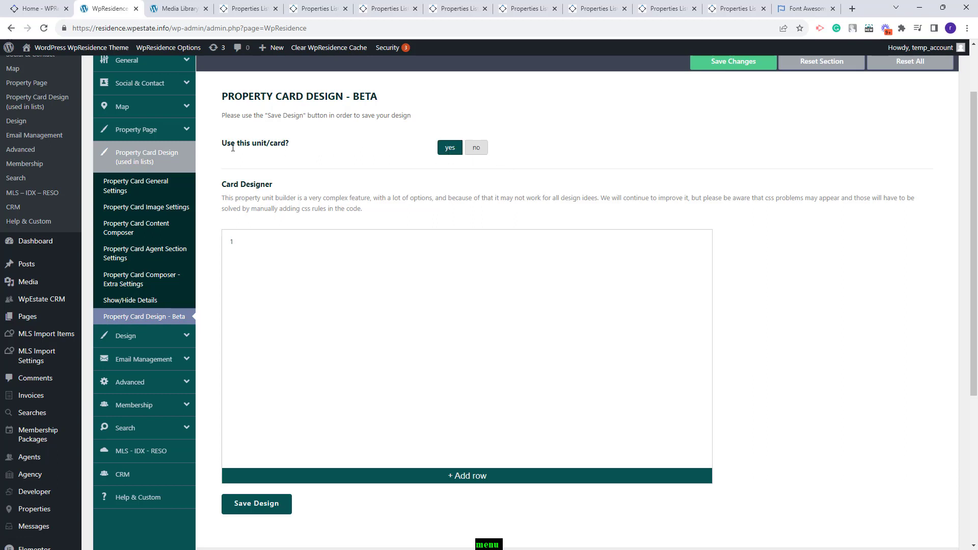
{"action": "left_click", "coordinate": [451, 477]}
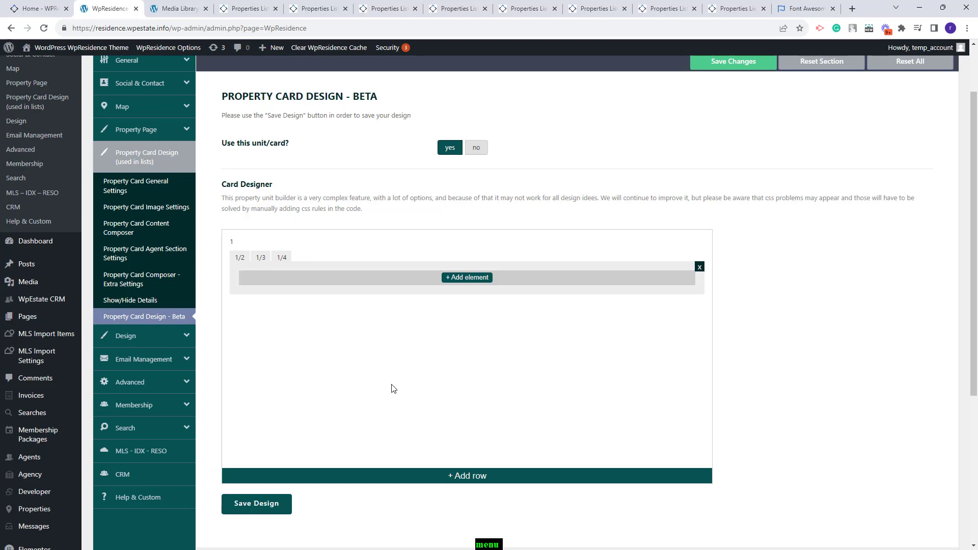
{"action": "key", "text": "ctrl+shift+Tab"}
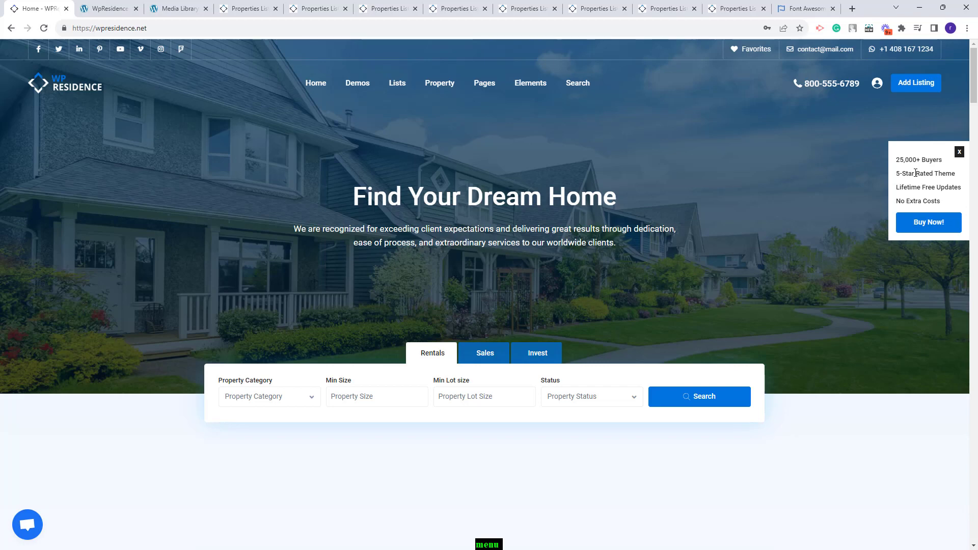